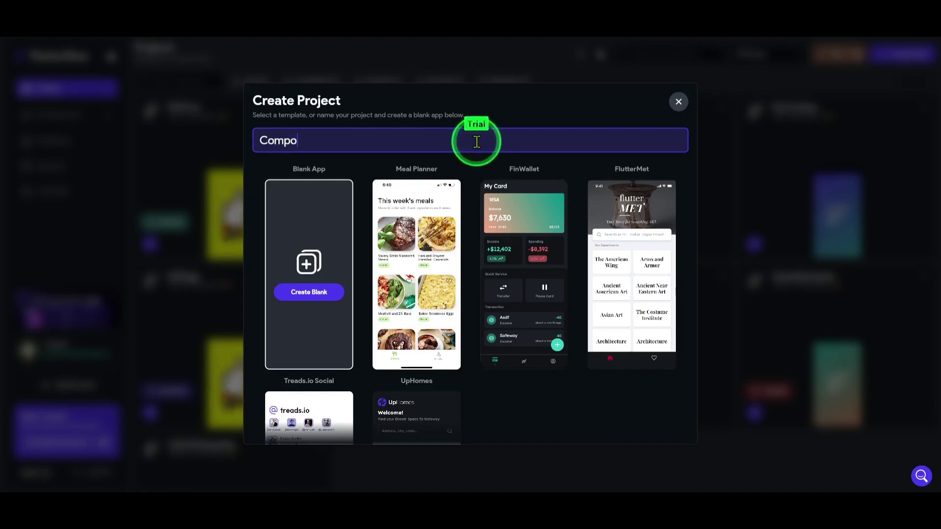
- Create a blank project named ComponentProject with Firebase setup turned off and start building
type("Project")
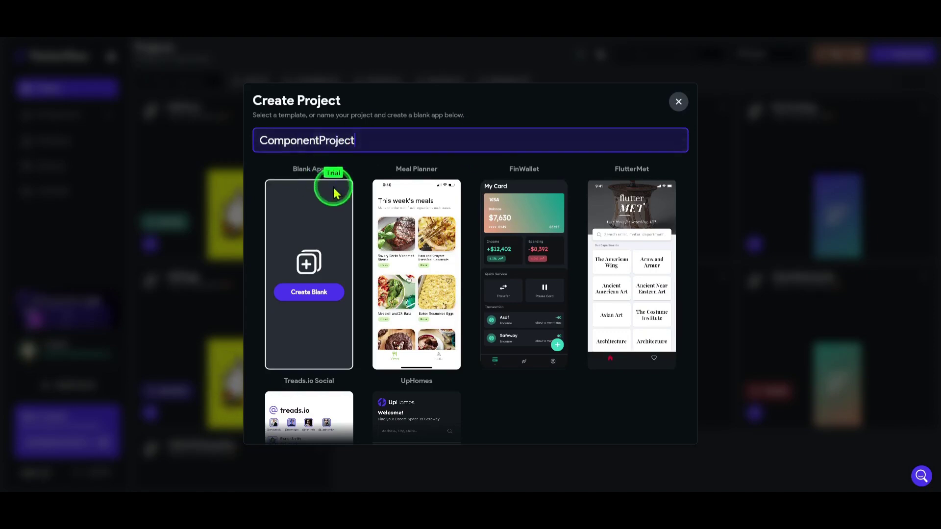
left_click(327, 294)
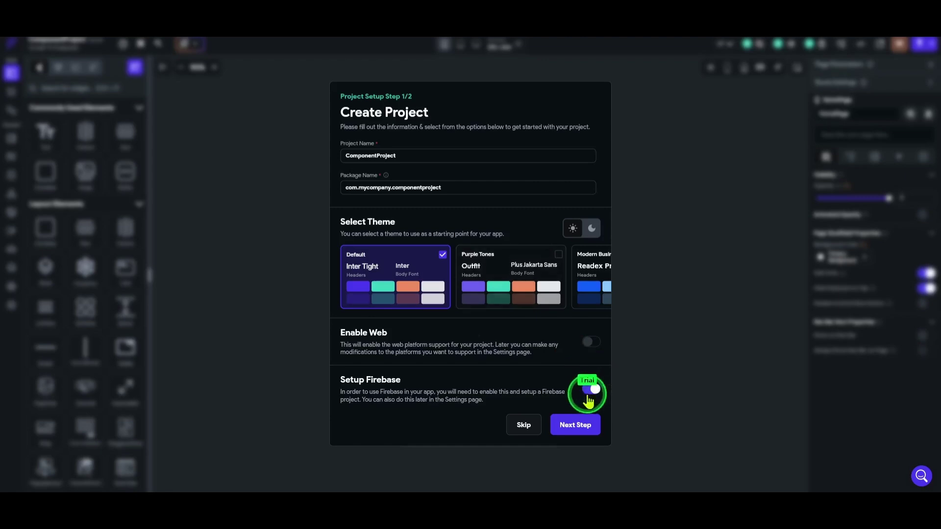
left_click(592, 391)
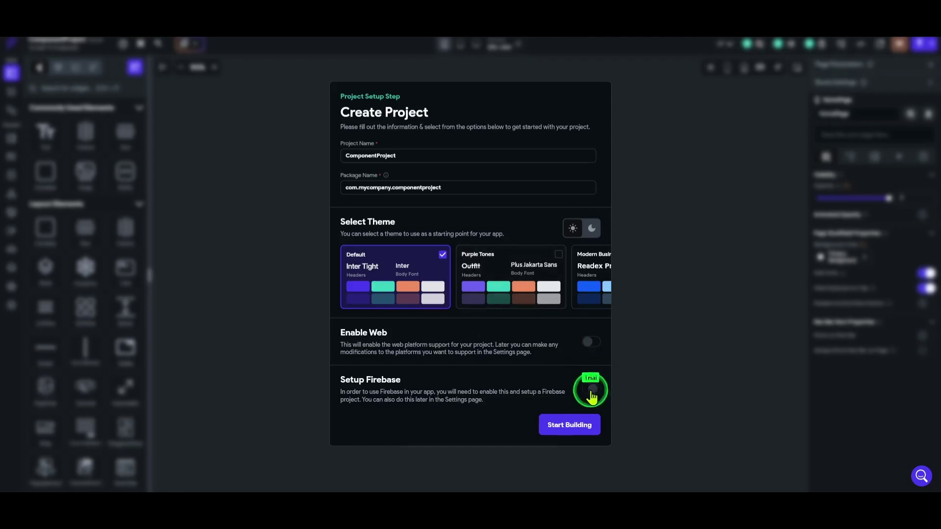
left_click(569, 425)
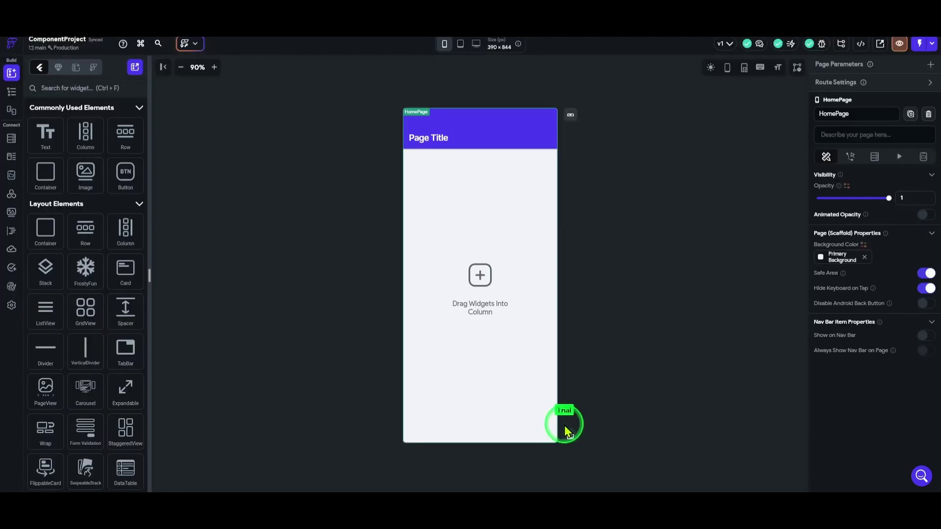
- Change the app bar's title text on HomePage to "컴포넌트 재활용"
left_click(214, 67)
left_click(214, 67)
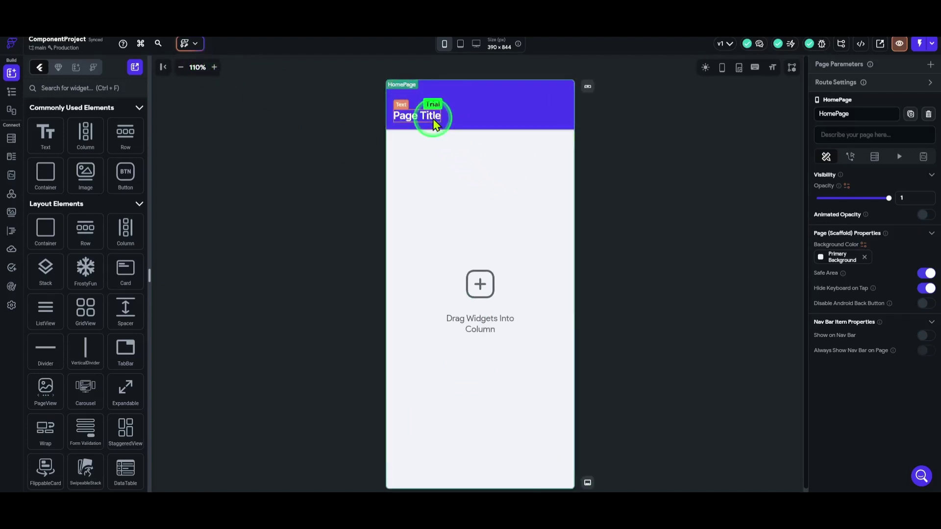
left_click(433, 117)
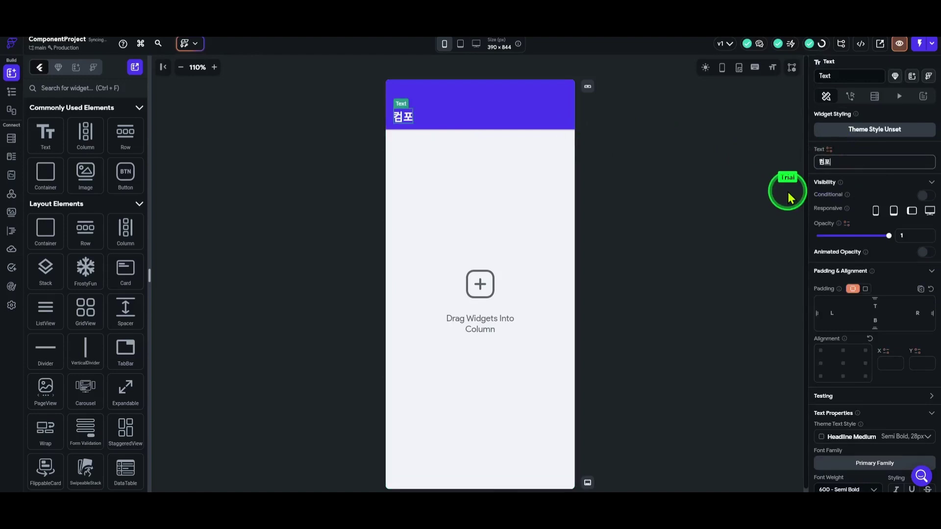
type("활ㅇ")
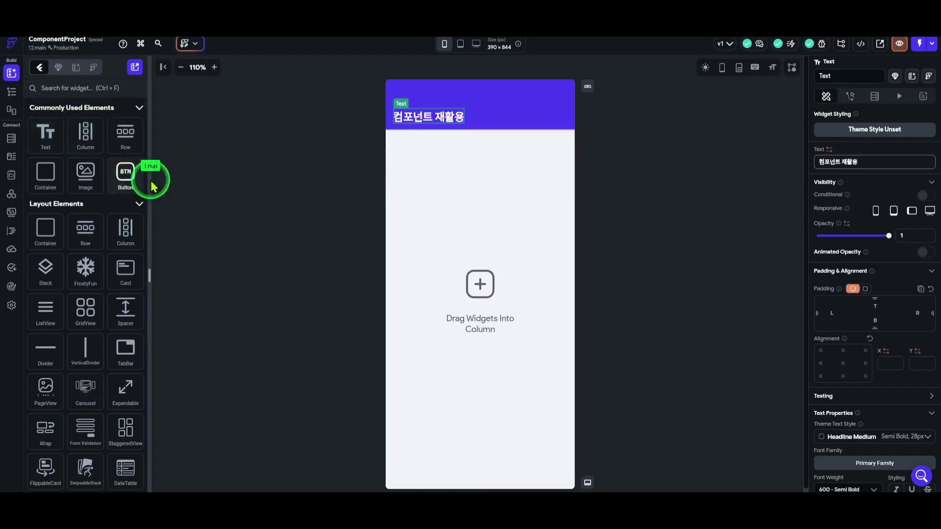
- Move the AppBar above the Column in the widget tree and add a Button inside the Column
left_click(11, 92)
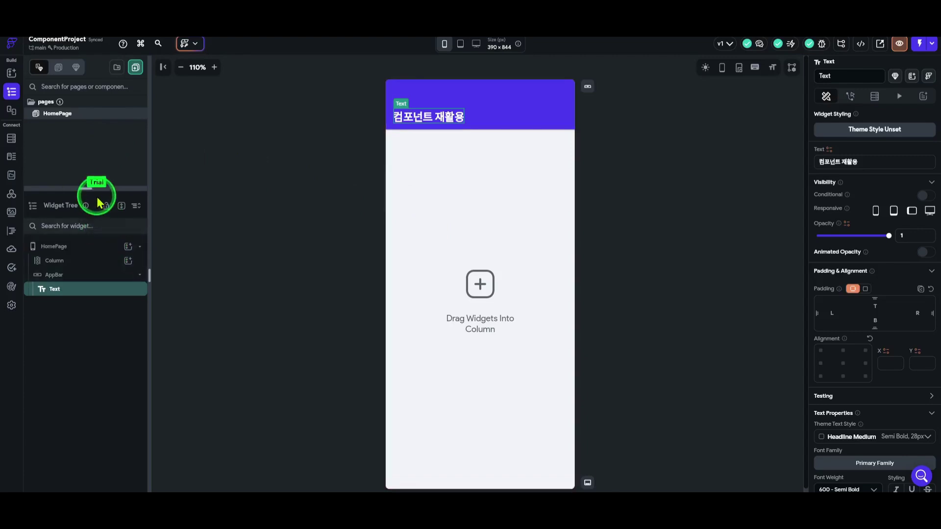
left_click_drag(88, 187, 87, 120)
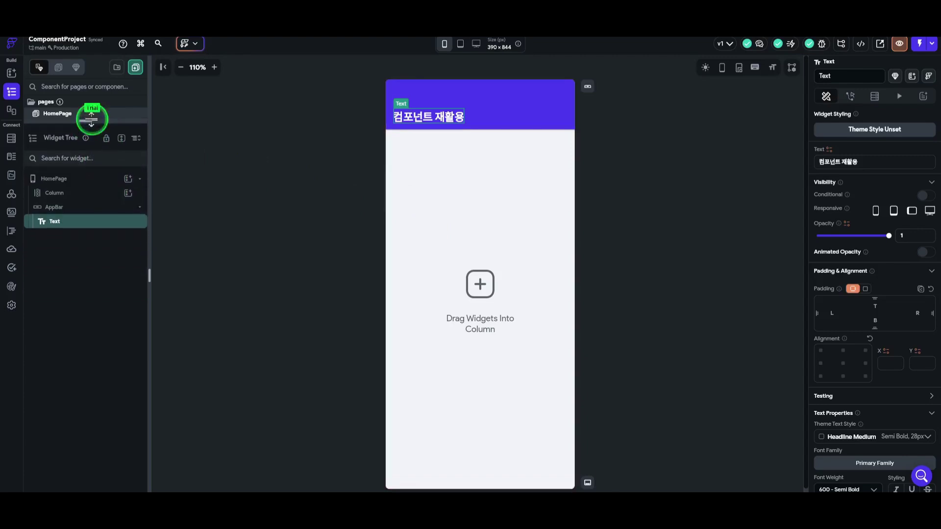
left_click(99, 195)
left_click(104, 212)
left_click_drag(105, 212, 123, 194)
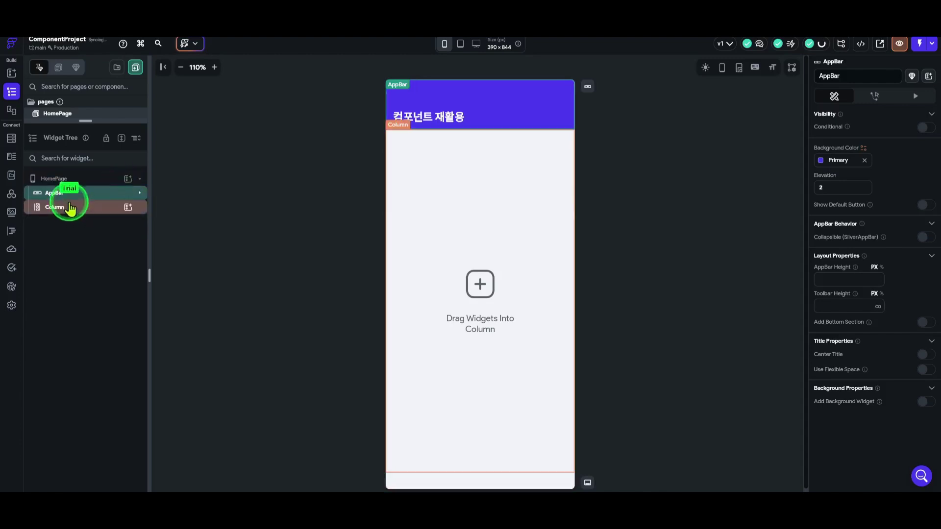
left_click(128, 208)
left_click(255, 296)
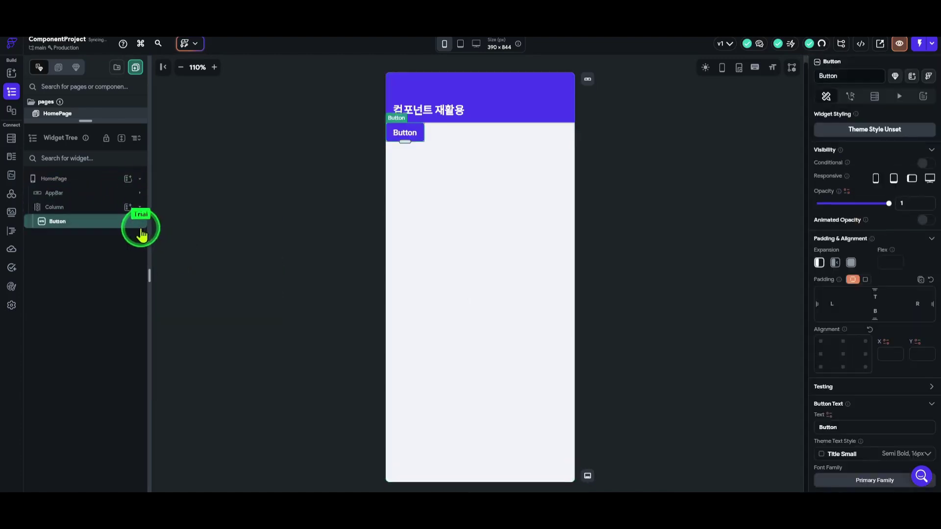
- Set the Column's cross axis alignment to stretch and its uniform padding to 20
left_click(89, 208)
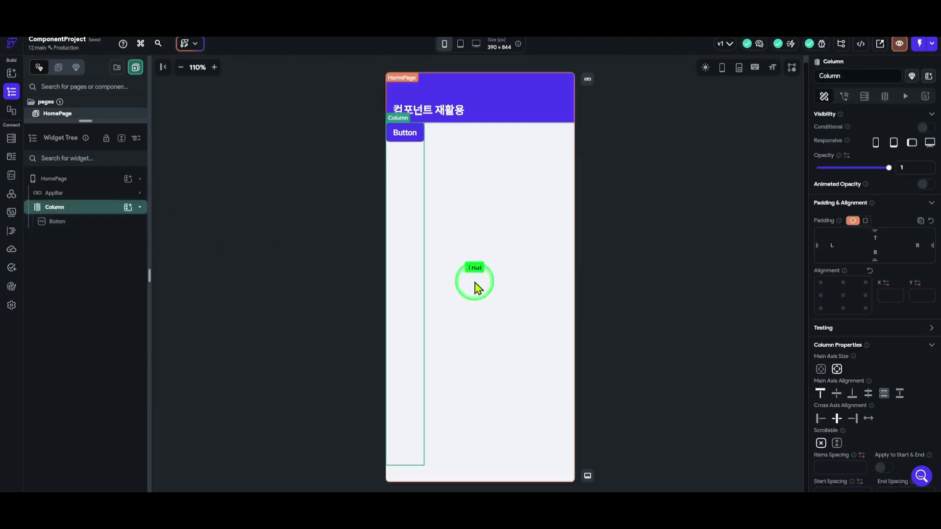
left_click(869, 418)
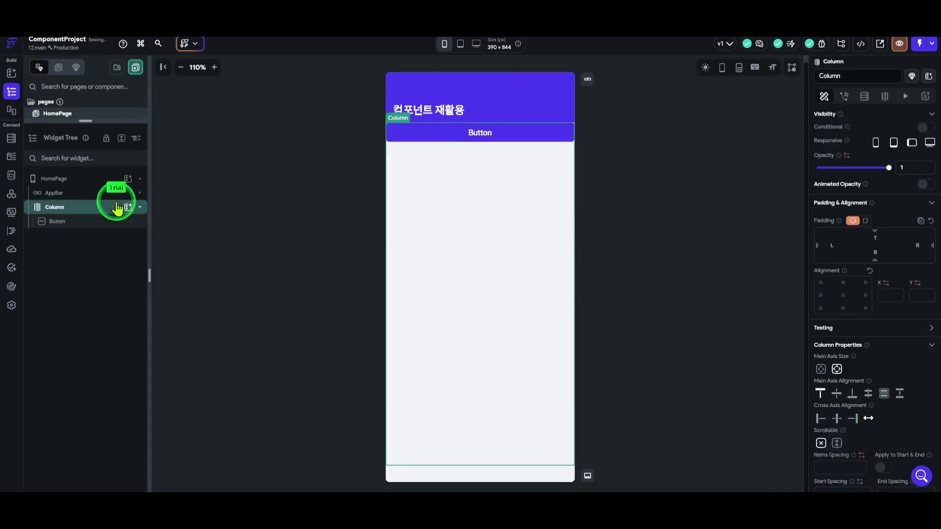
left_click(865, 221)
left_click_drag(816, 235, 880, 237)
- Set the button's text to "스낵바"
left_click(504, 140)
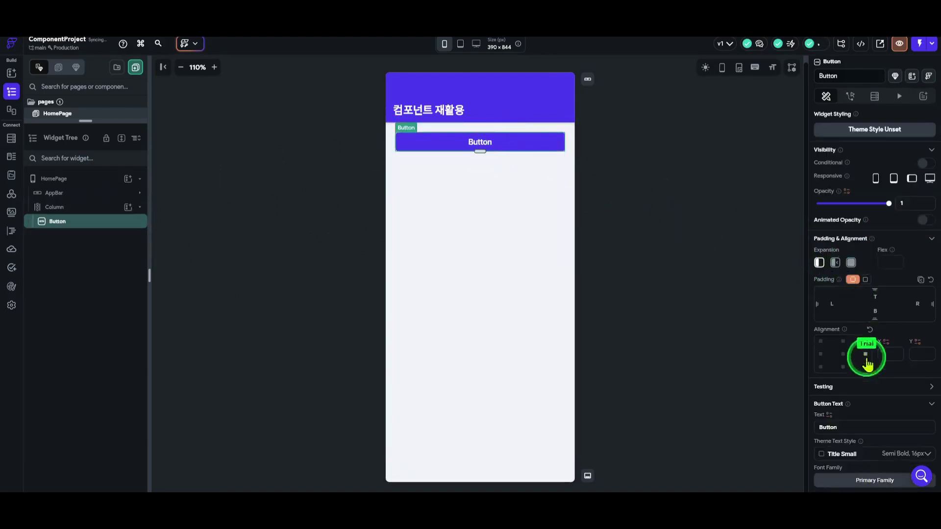
scroll(864, 355, "down", 3)
left_click(741, 309)
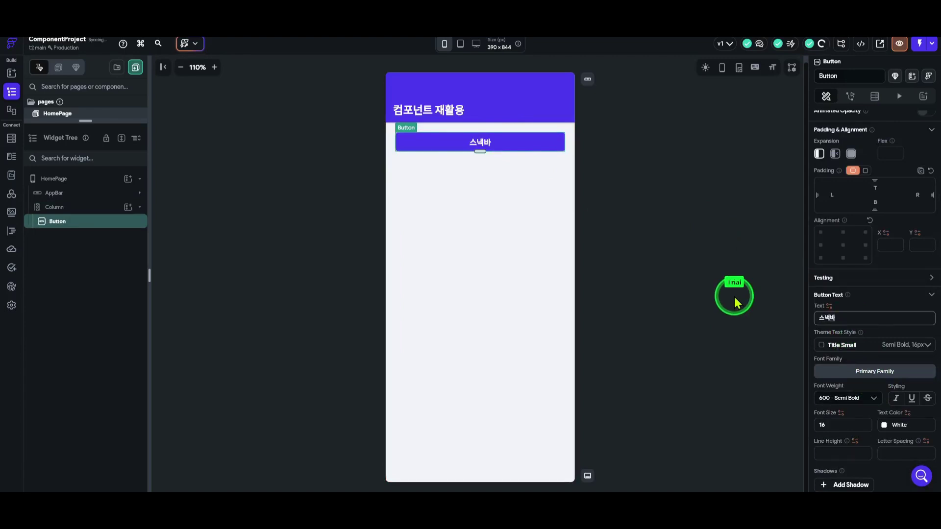
- Copy the "스낵바" button into the Column and set the copy's text to "다이얼로그창"
key("ctrl+c")
left_click(93, 207)
key("ctrl+v")
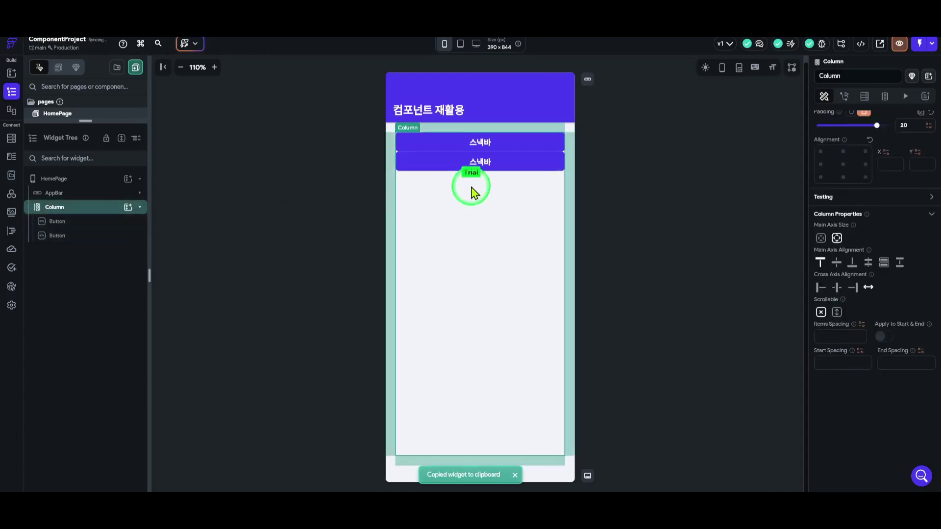
left_click(502, 165)
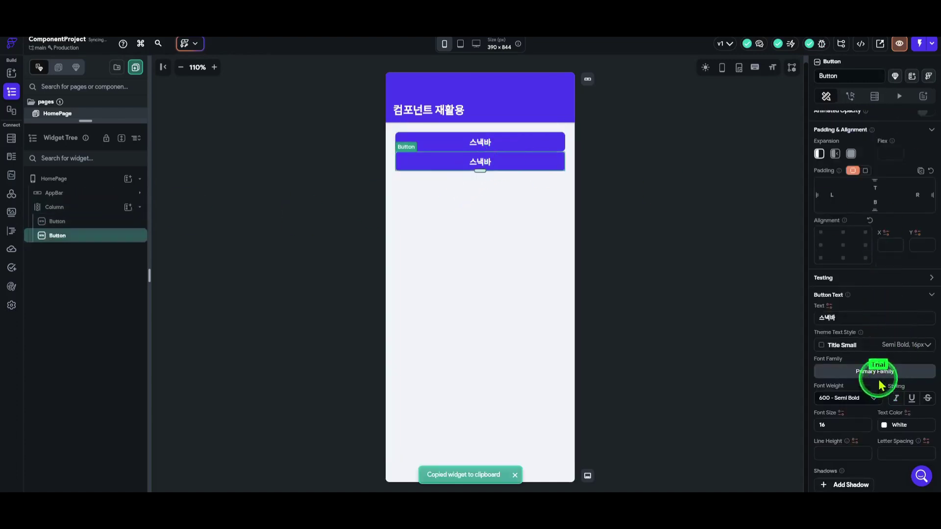
triple_click(856, 323)
type("다이얼로그창")
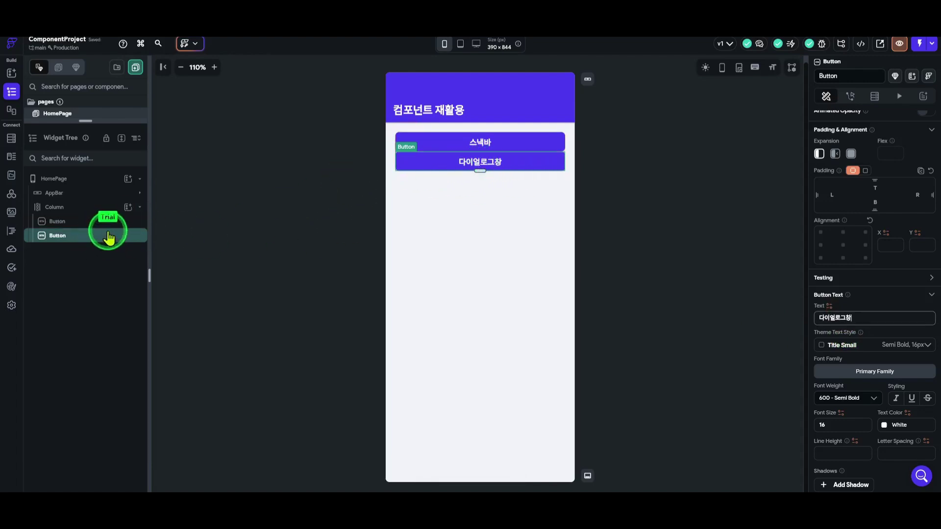
- Paste another copy of the button into the Column and set its text to "날짜선택"
left_click(89, 209)
key("ctrl+v")
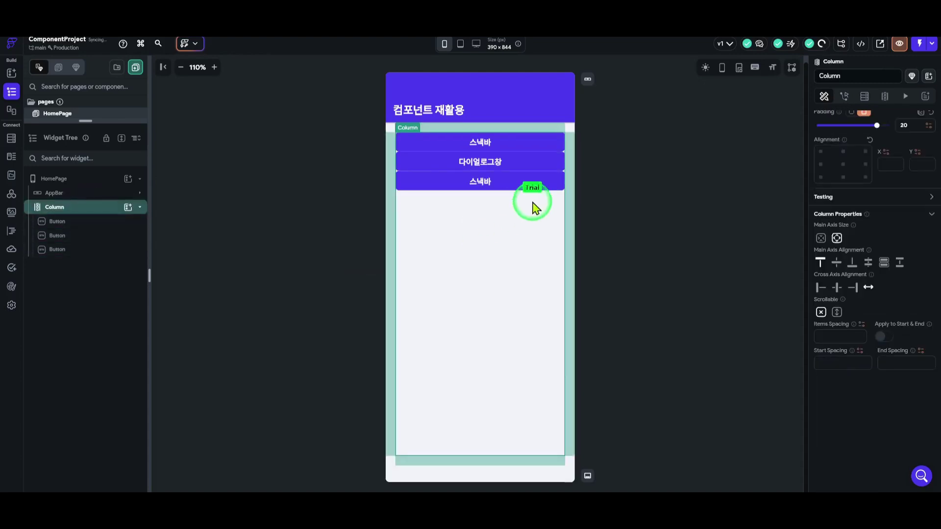
double_click(531, 186)
key("BackSpace")
type("날짜선택")
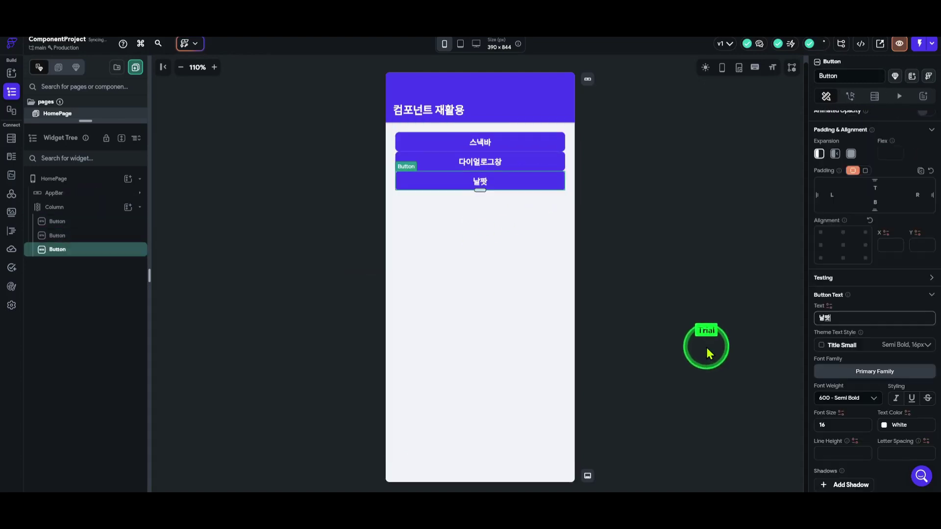
left_click(511, 146)
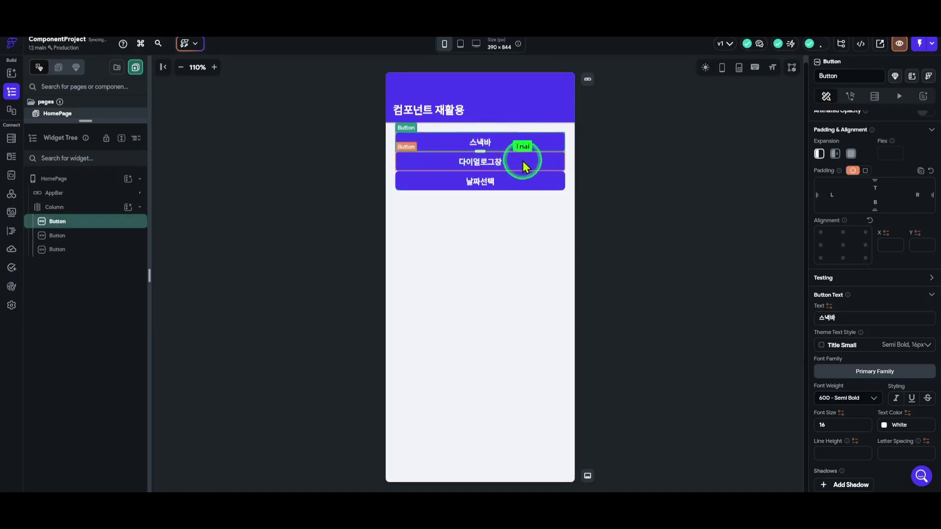
left_click(522, 161)
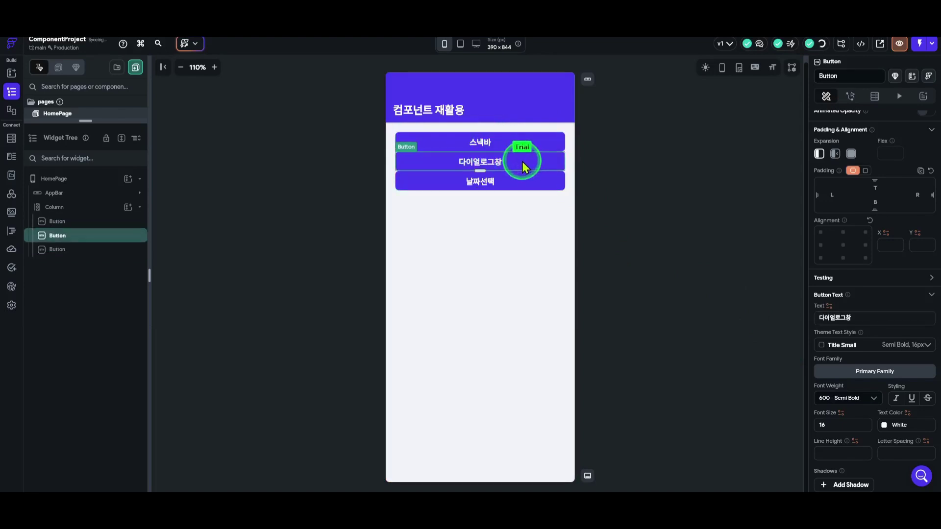
left_click(518, 187)
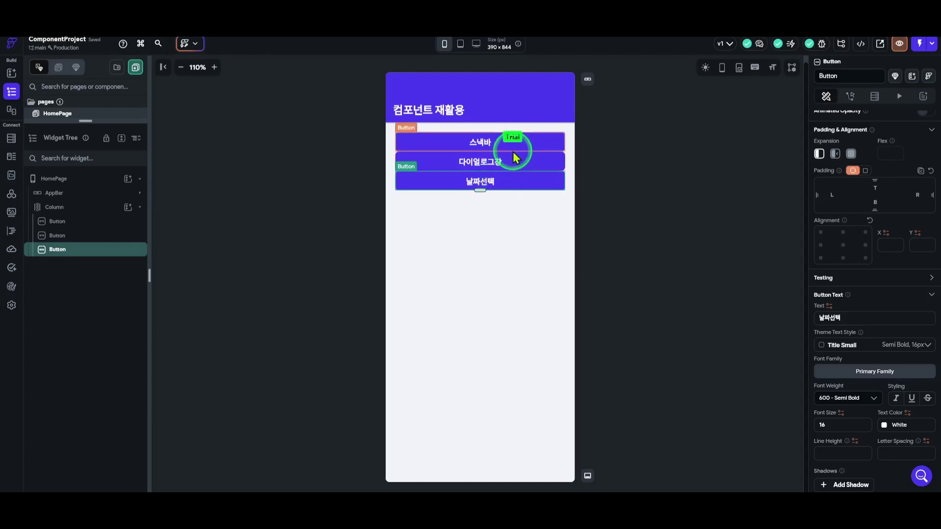
left_click(516, 142)
left_click(513, 160)
left_click(509, 182)
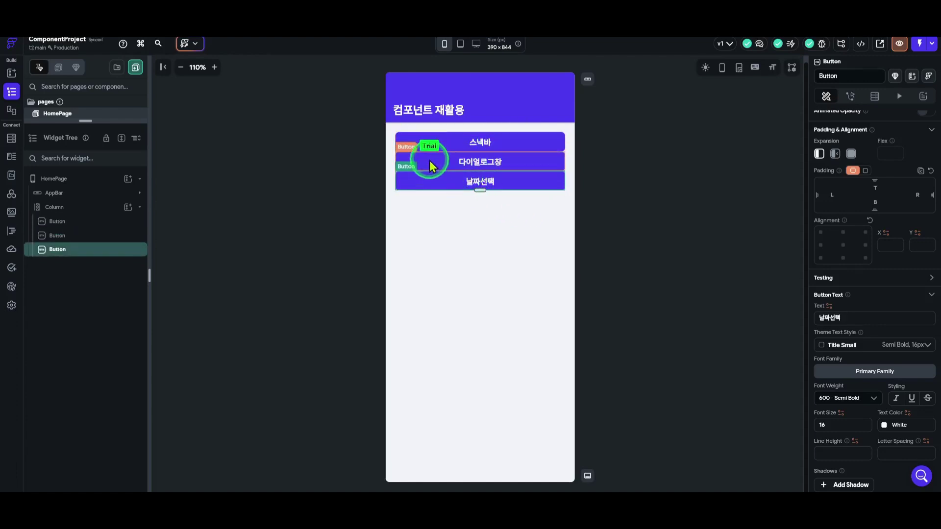
- Set the Column's items spacing to 20
left_click(110, 208)
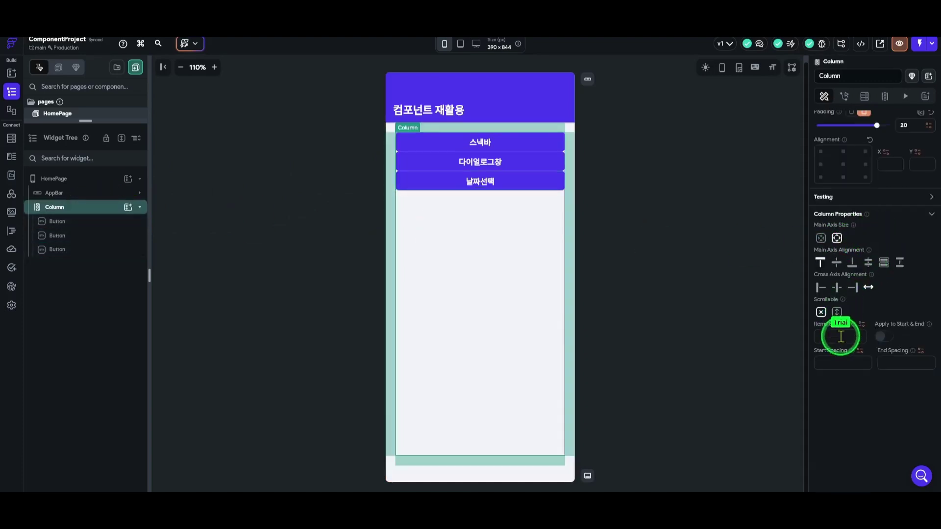
type("20")
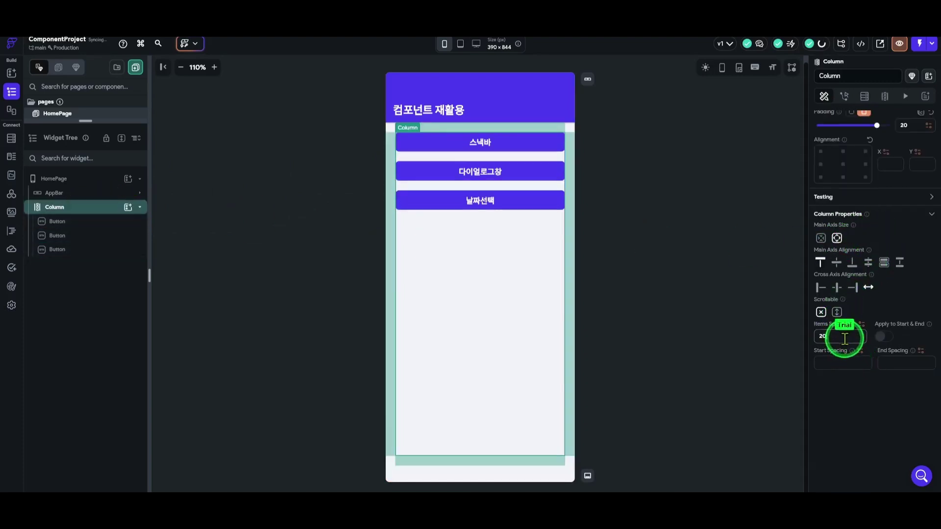
left_click(620, 180)
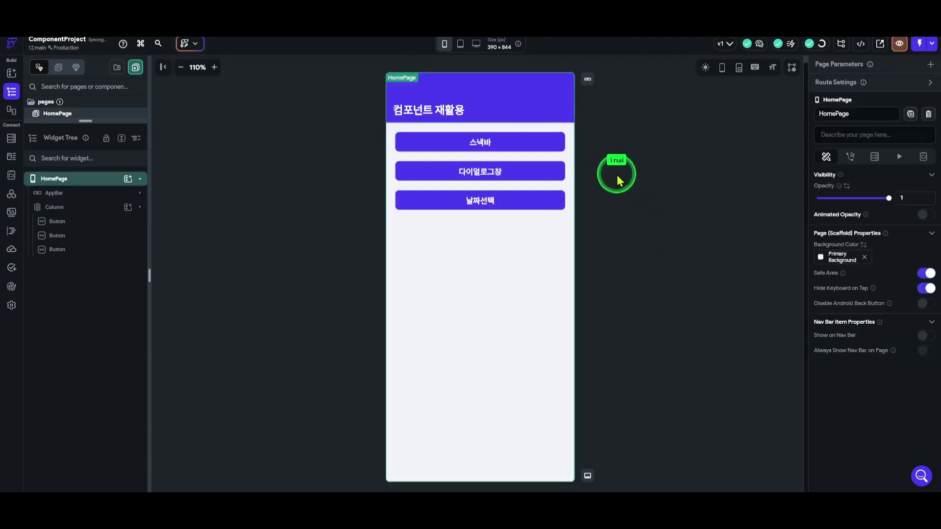
- Set the fill color of the "다이얼로그창" button to the Error theme color
left_click(534, 177)
scroll(841, 351, "down", 5)
scroll(832, 345, "down", 3)
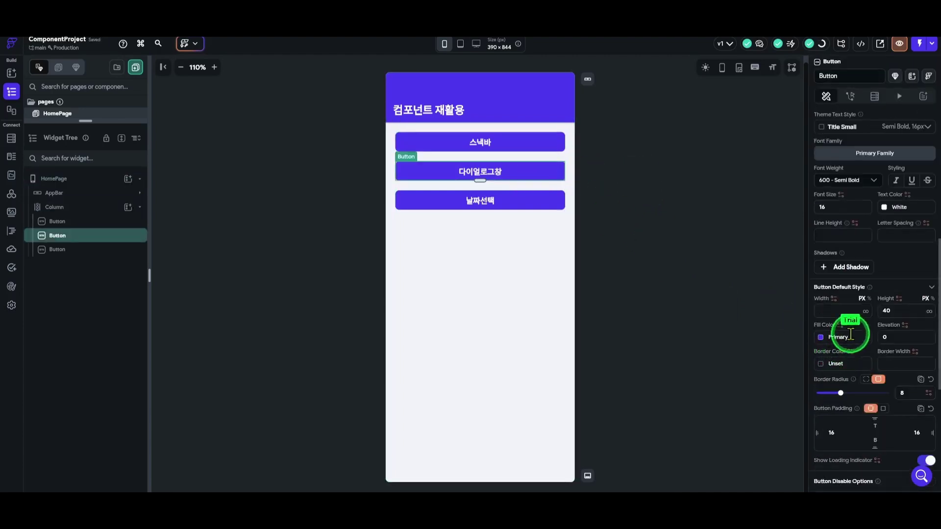
left_click(822, 337)
scroll(719, 433, "down", 3)
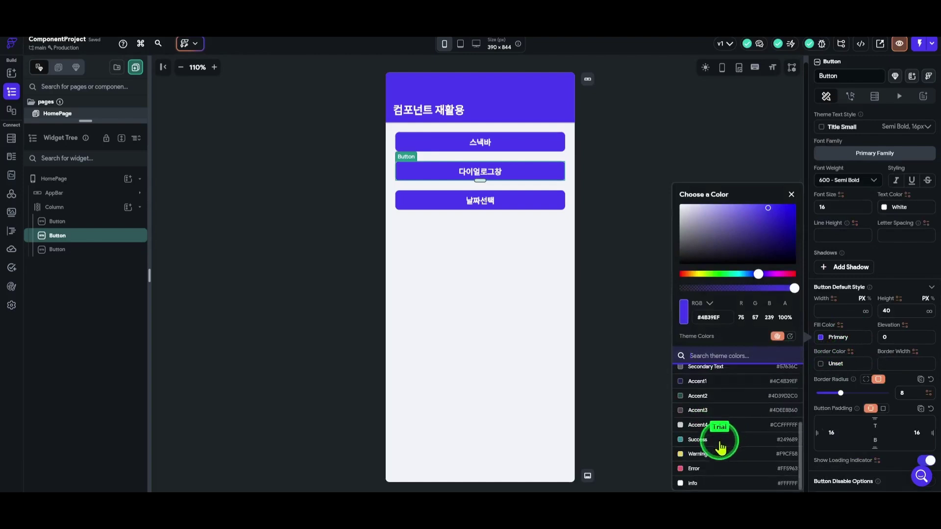
left_click(694, 468)
left_click(538, 202)
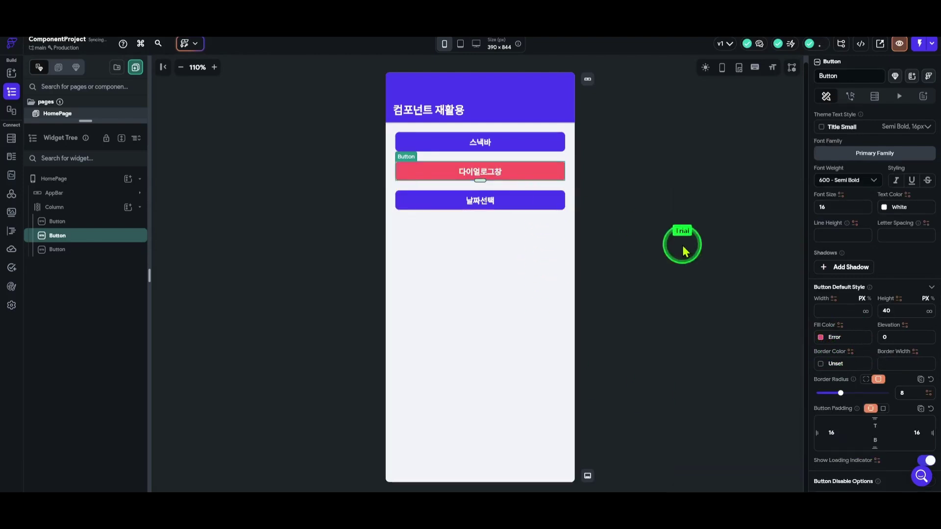
- Set the fill color of the "날짜선택" button to the Success theme color
left_click(539, 203)
left_click(823, 338)
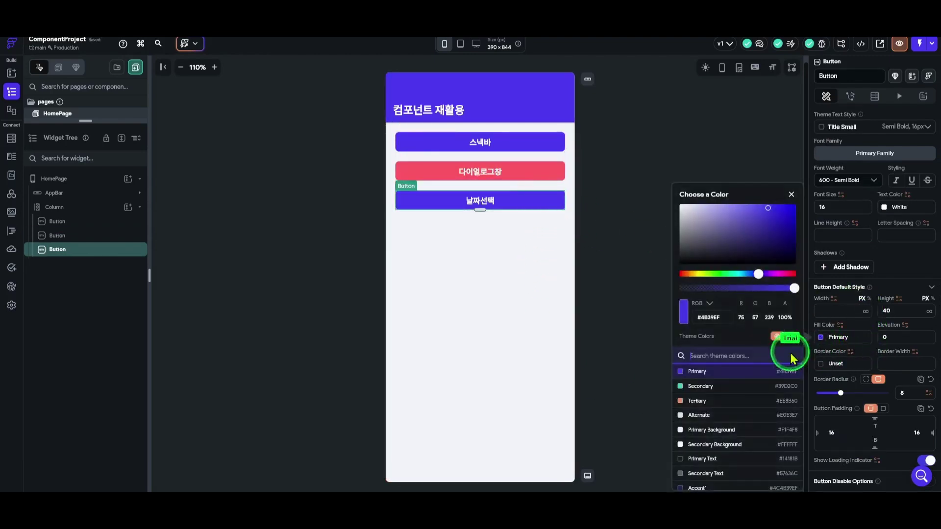
scroll(733, 399, "down", 3)
left_click(710, 439)
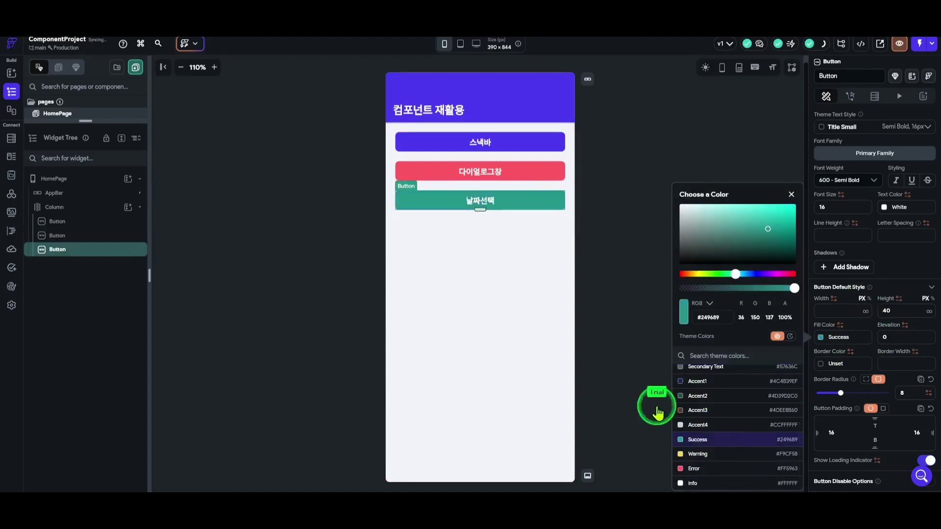
left_click(616, 216)
left_click(534, 144)
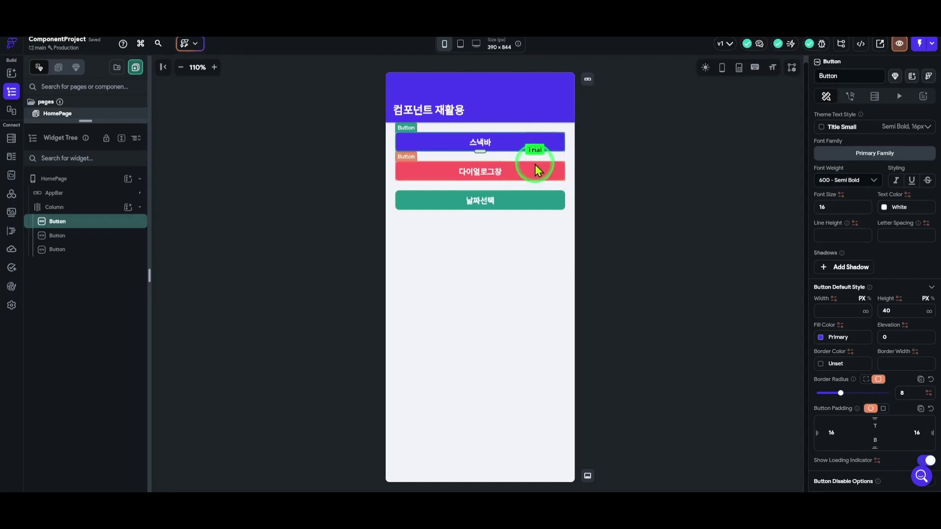
left_click(542, 169)
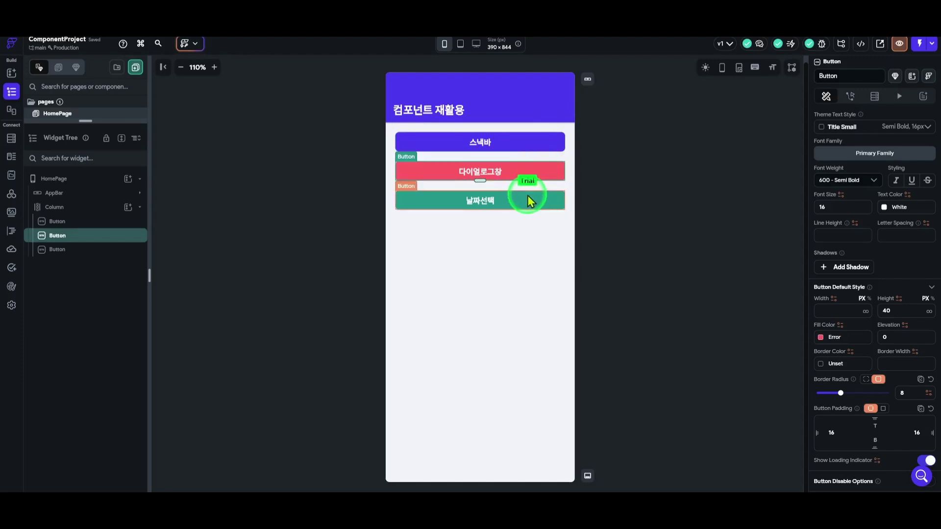
left_click(534, 196)
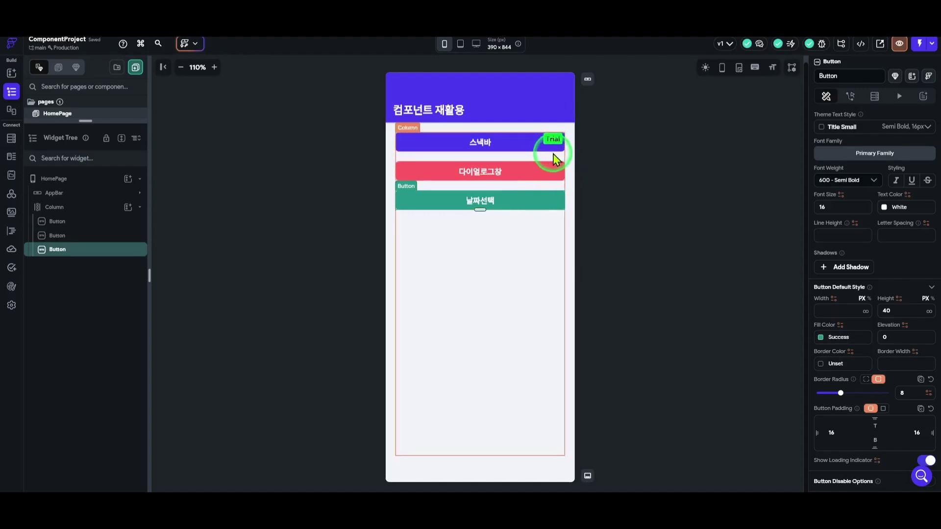
left_click(479, 145)
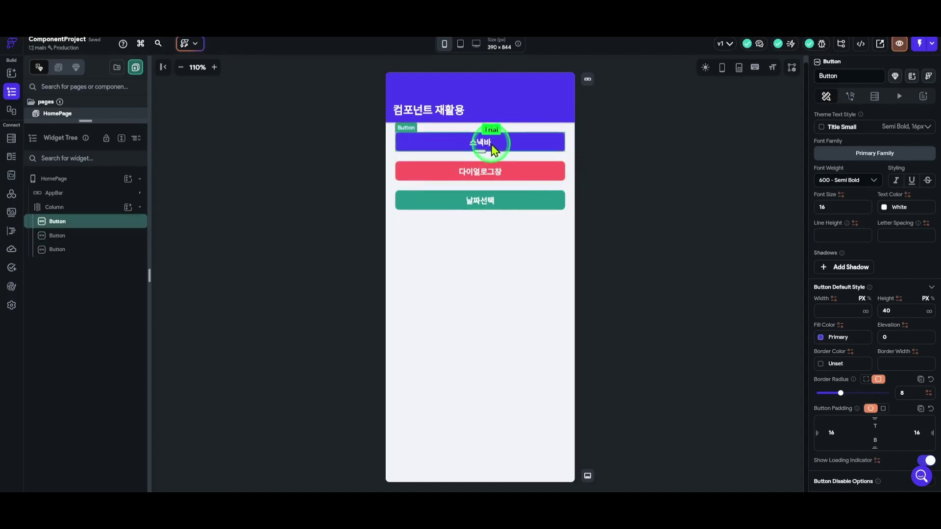
left_click(483, 174)
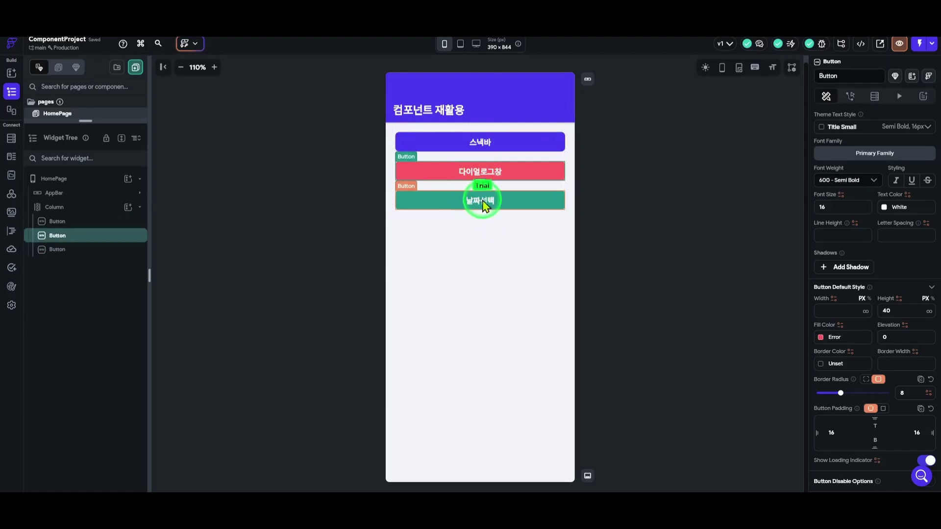
left_click(498, 205)
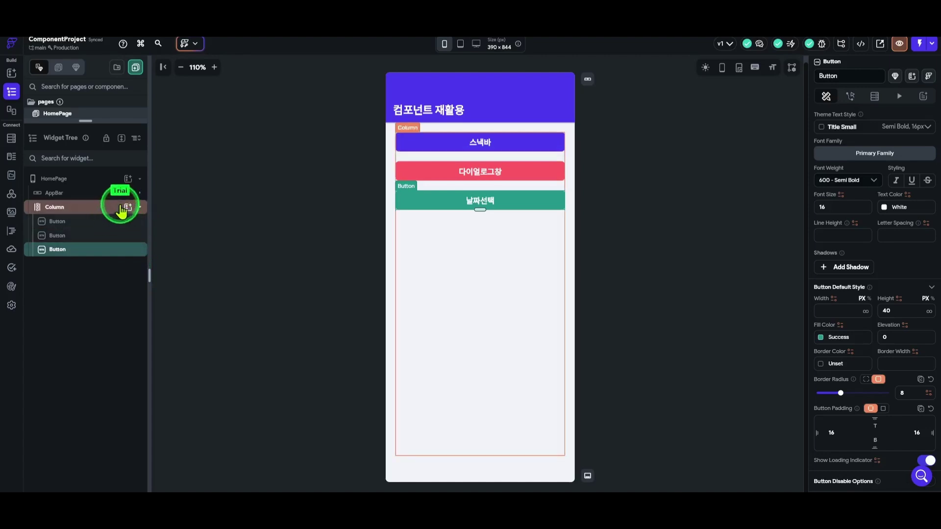
left_click_drag(86, 120, 85, 184)
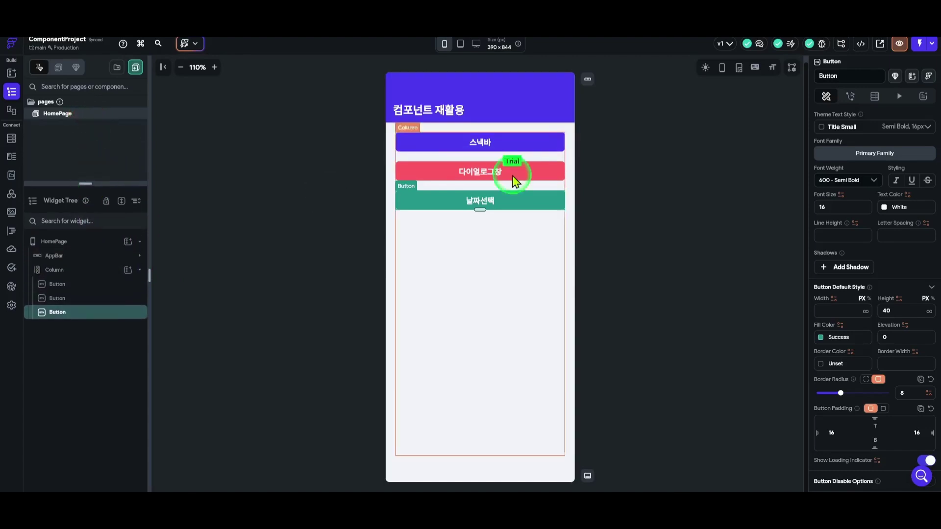
left_click(527, 150)
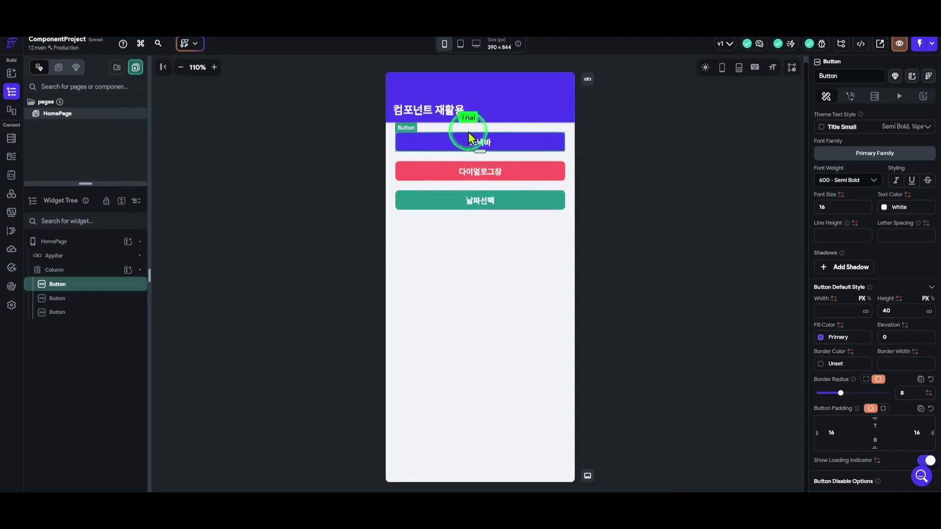
left_click_drag(486, 143, 503, 166)
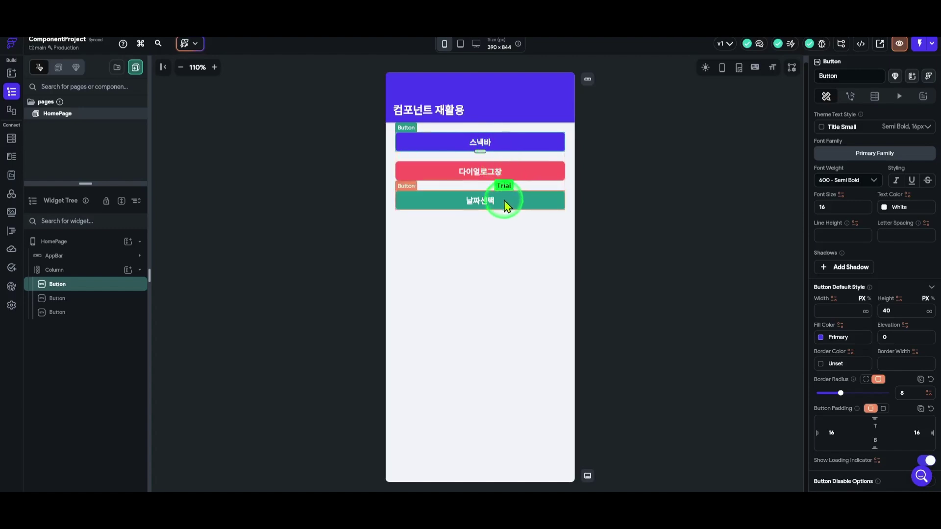
left_click_drag(497, 201, 489, 147)
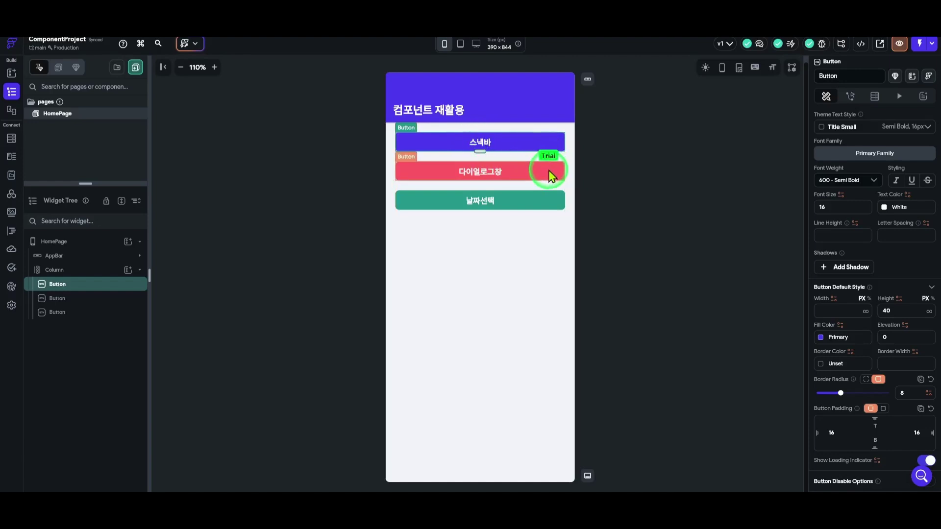
left_click_drag(540, 177, 471, 190)
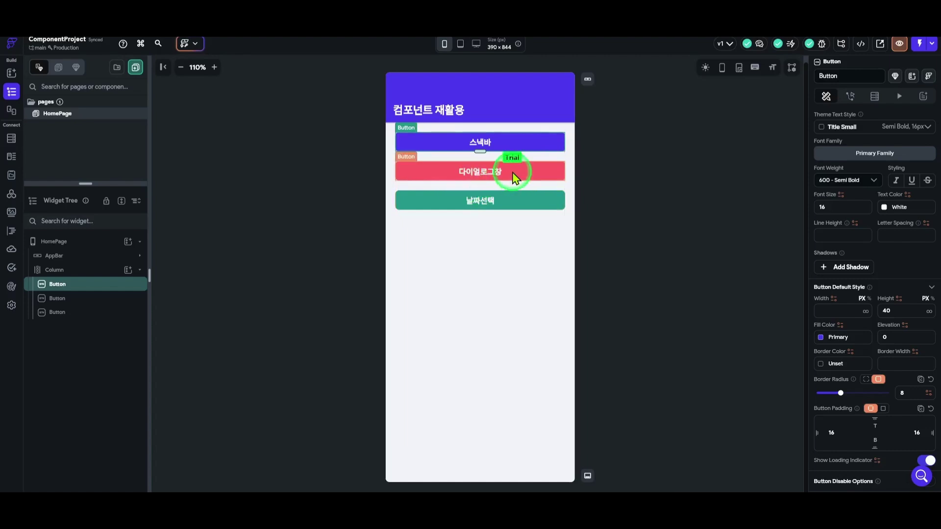
- Delete the "다이얼로그창" and "날짜선택" buttons from the Column, keeping only the "스낵바" button
left_click(105, 298)
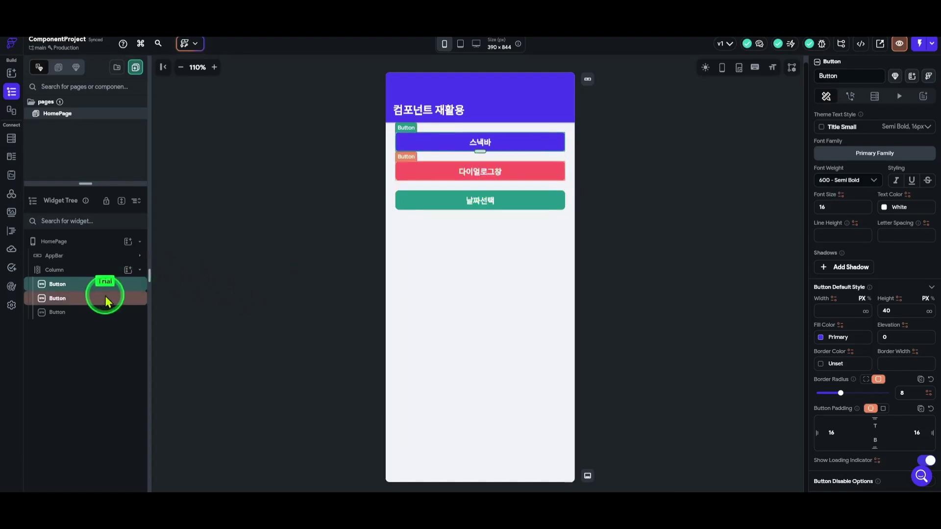
key("Delete")
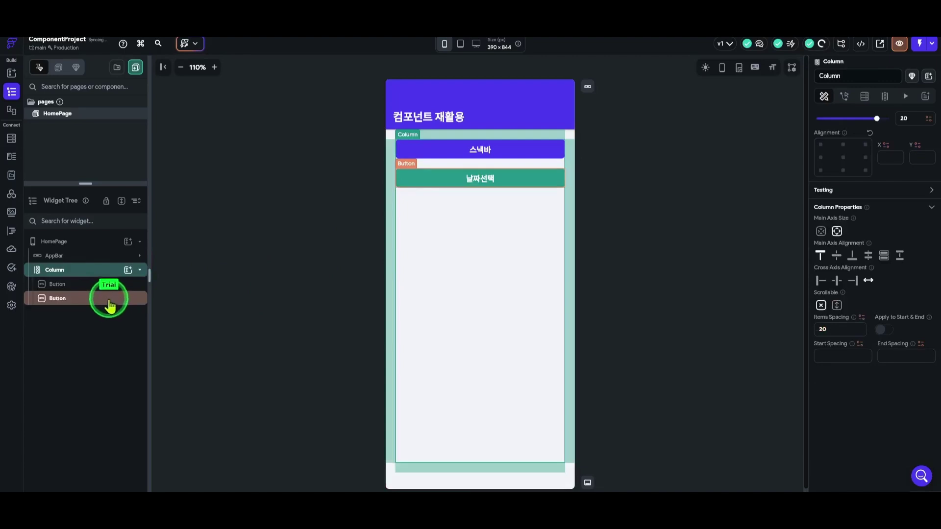
left_click(107, 299)
key("Delete")
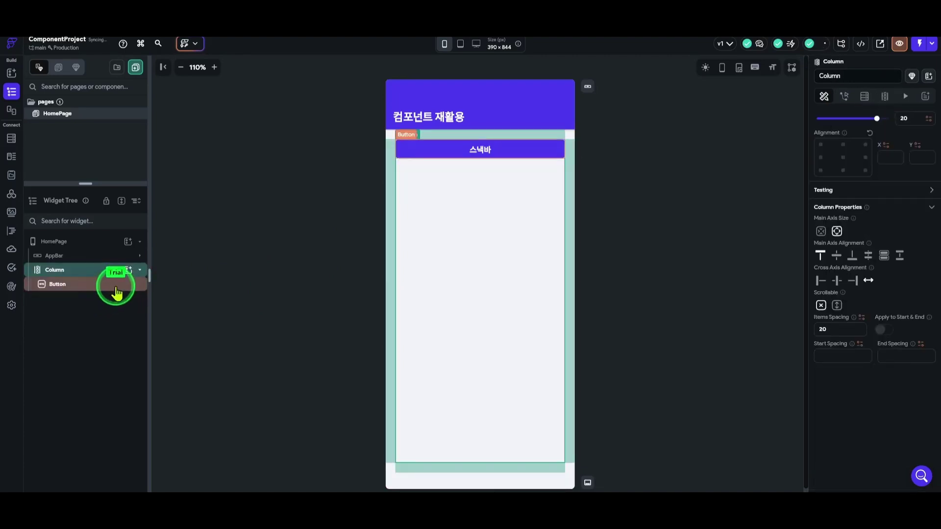
- Convert the remaining "스낵바" button into a reusable component named mutiBtn
left_click(109, 283)
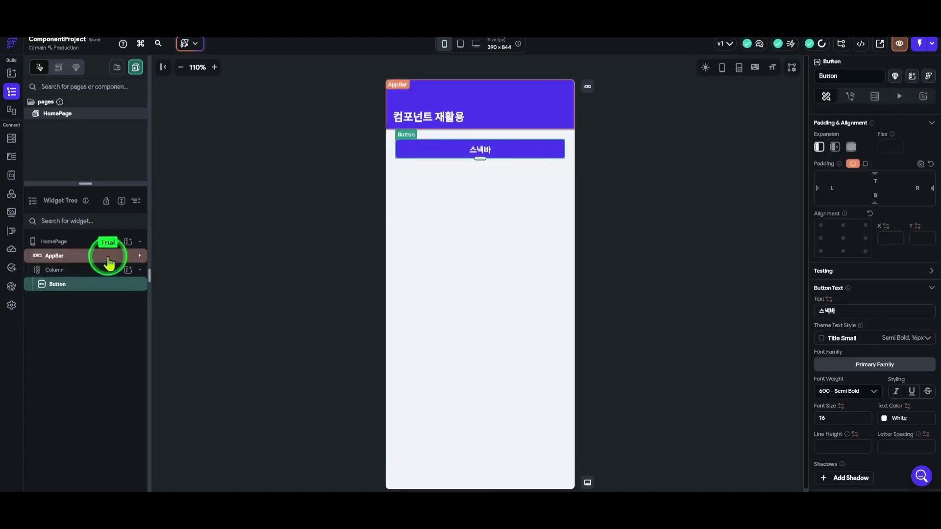
right_click(83, 288)
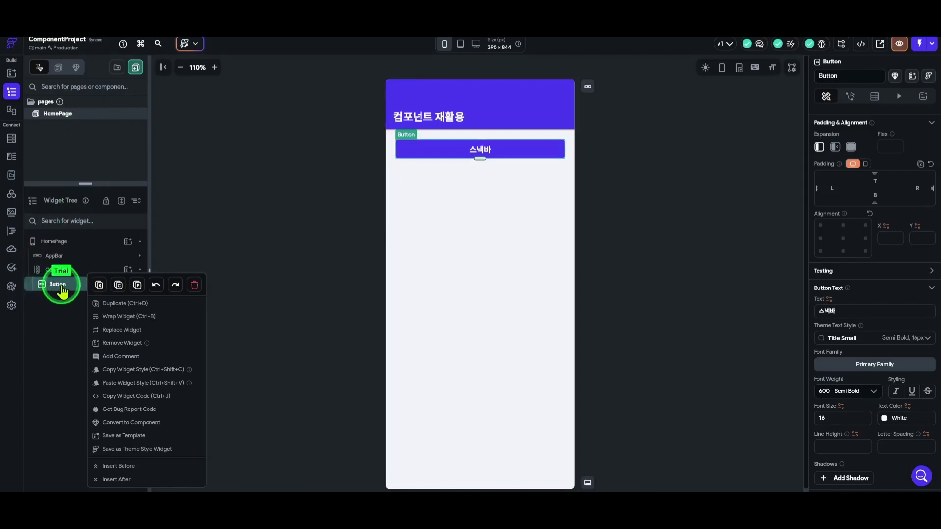
left_click(163, 428)
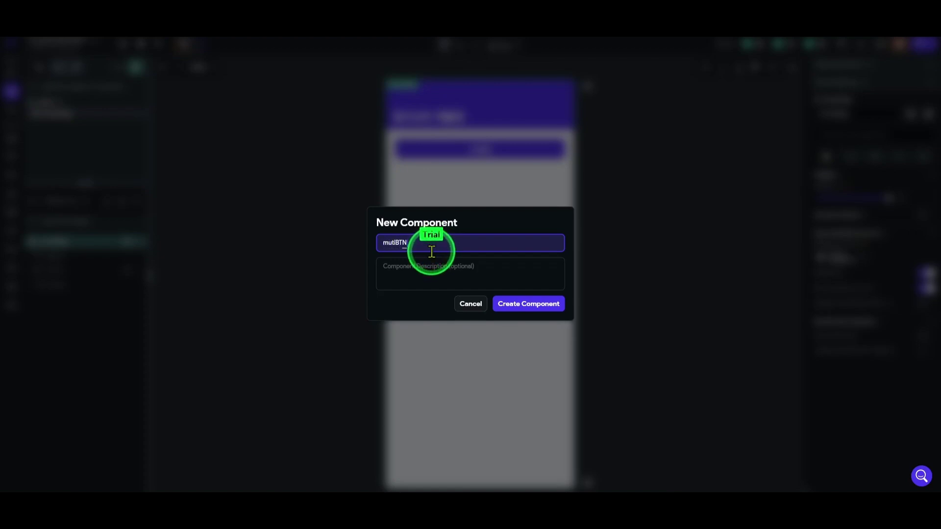
left_click(526, 306)
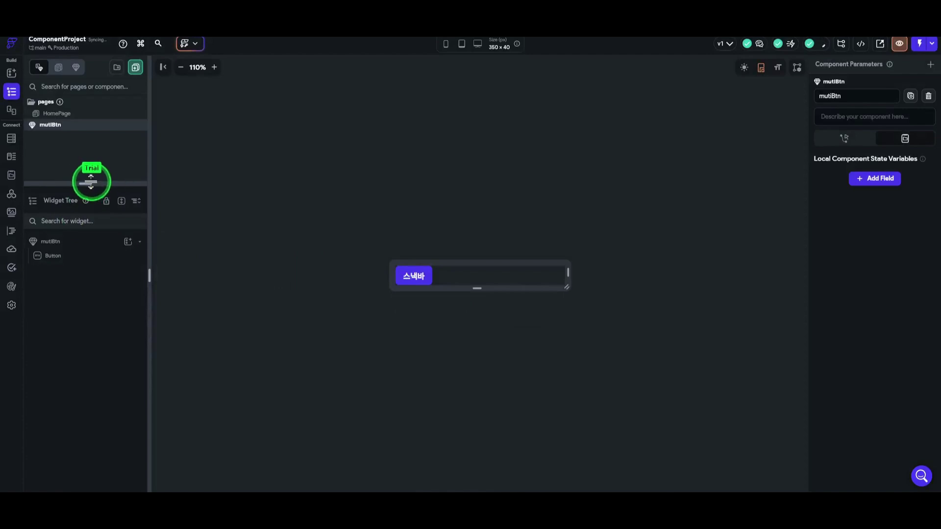
left_click_drag(89, 184, 89, 195)
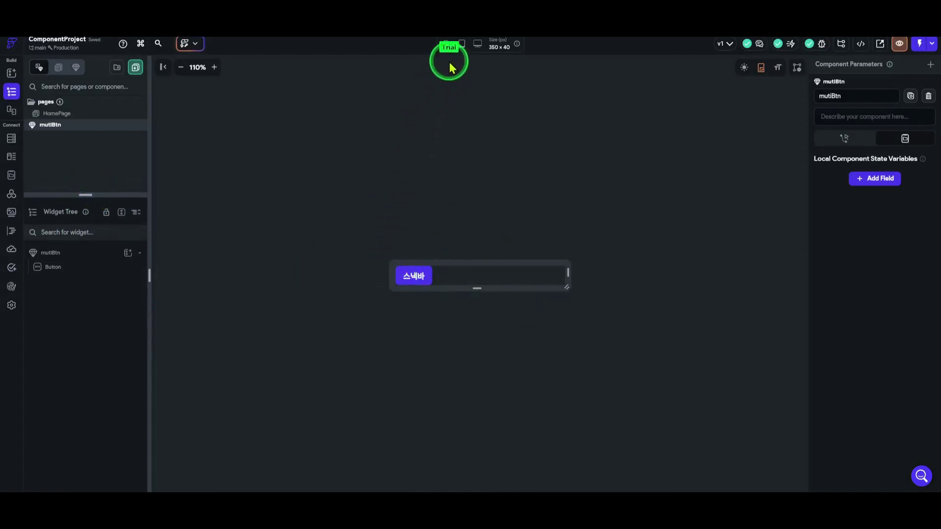
- Set the mutiBtn component's canvas to the phone size and center-align its button
left_click(446, 48)
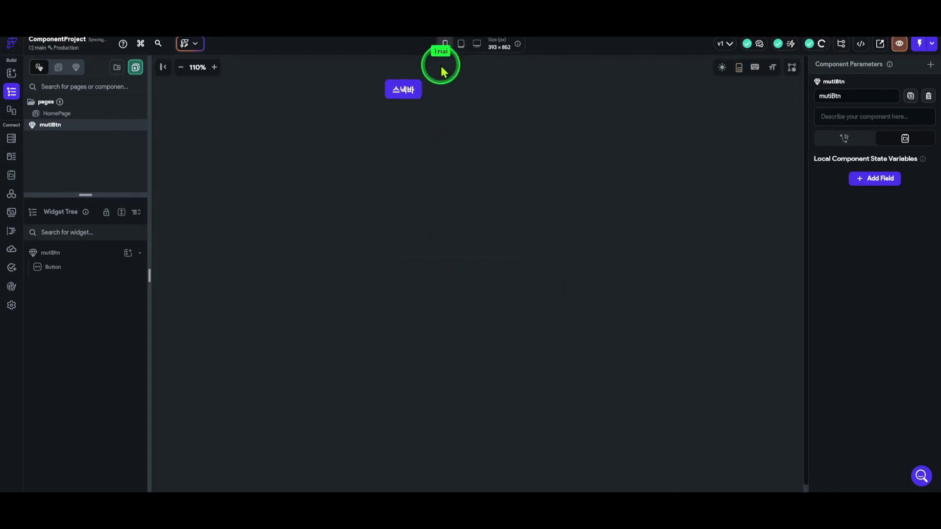
left_click(105, 267)
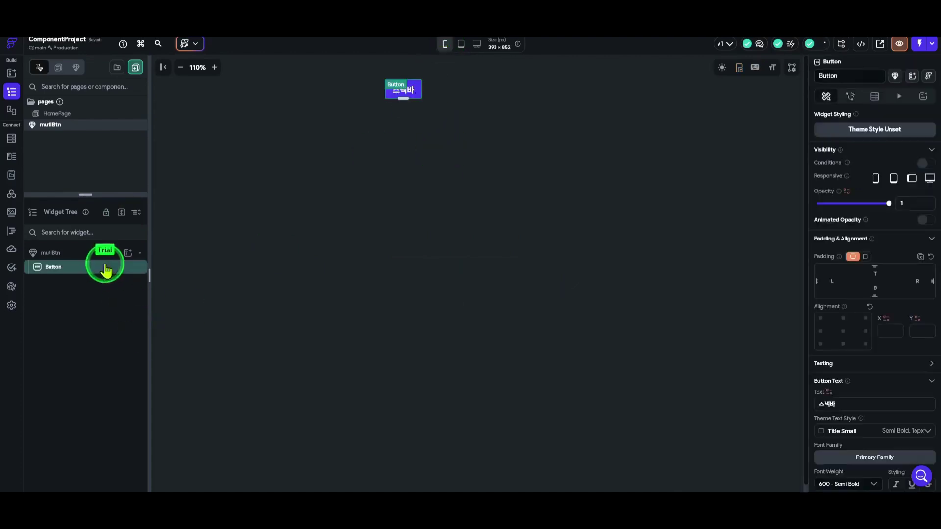
left_click(843, 331)
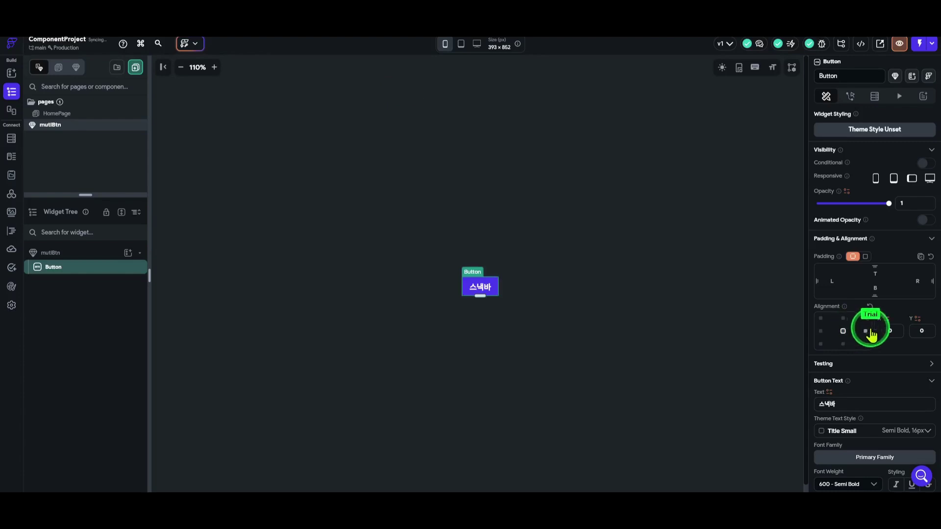
scroll(854, 360, "down", 3)
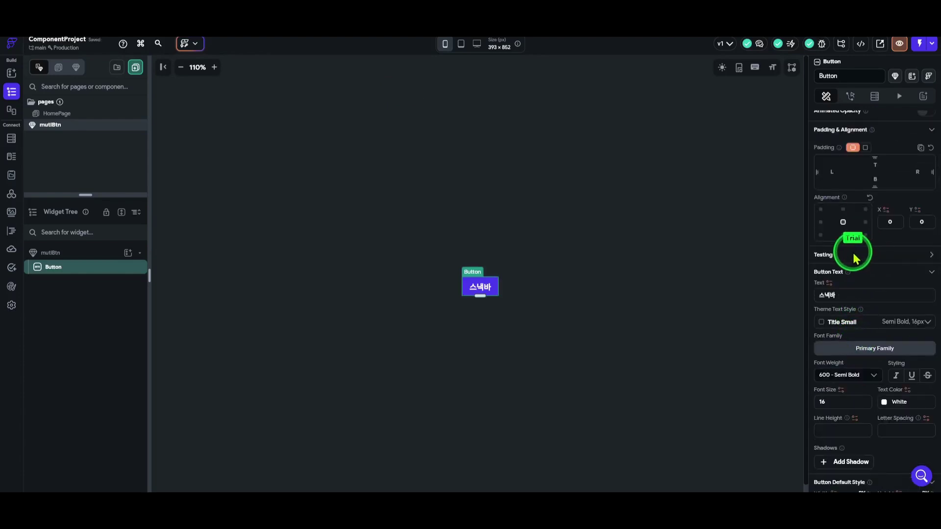
scroll(856, 256, "down", 2)
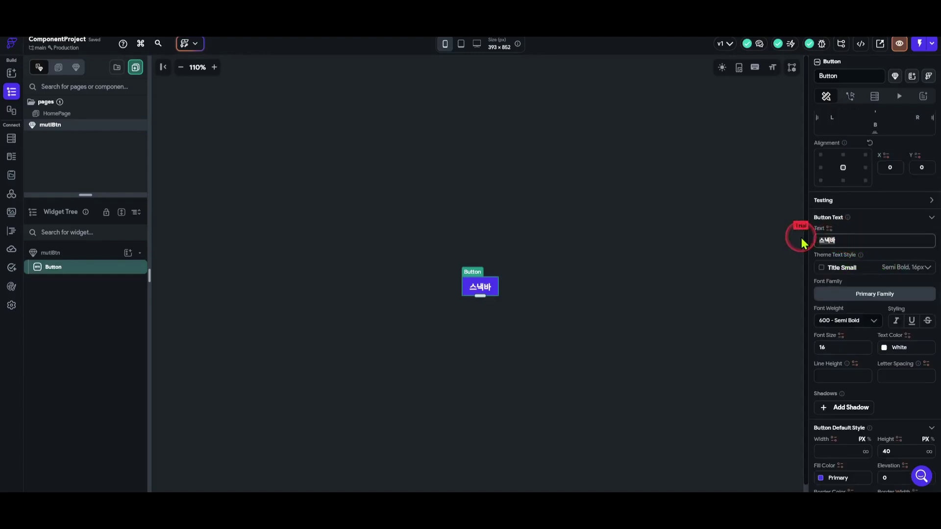
double_click(856, 238)
left_click(871, 240)
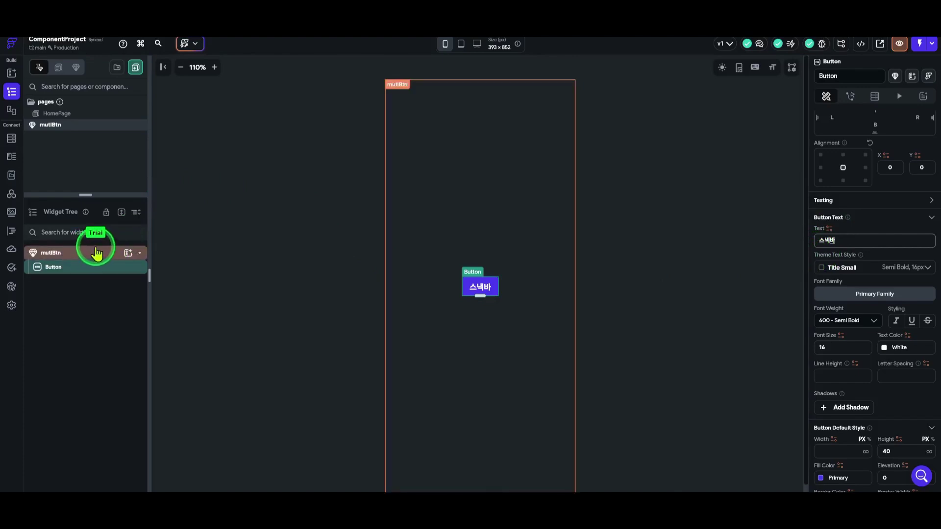
- Define a String parameter named "title" on the mutiBtn component, with the default value "타이틀"
left_click(97, 254)
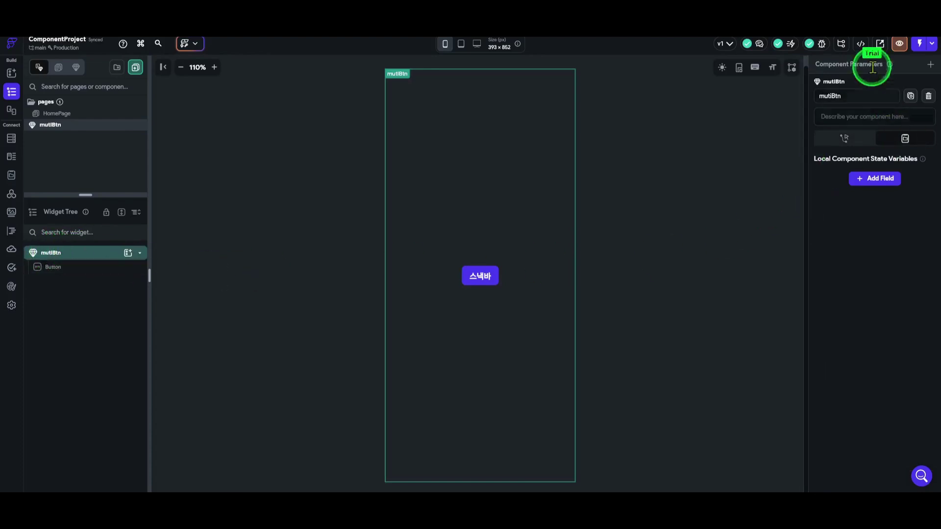
left_click(931, 65)
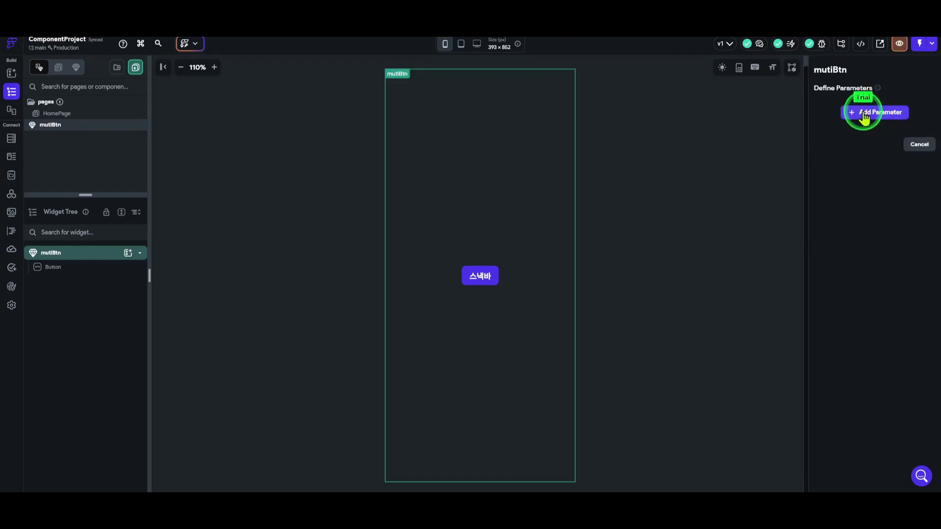
left_click(880, 114)
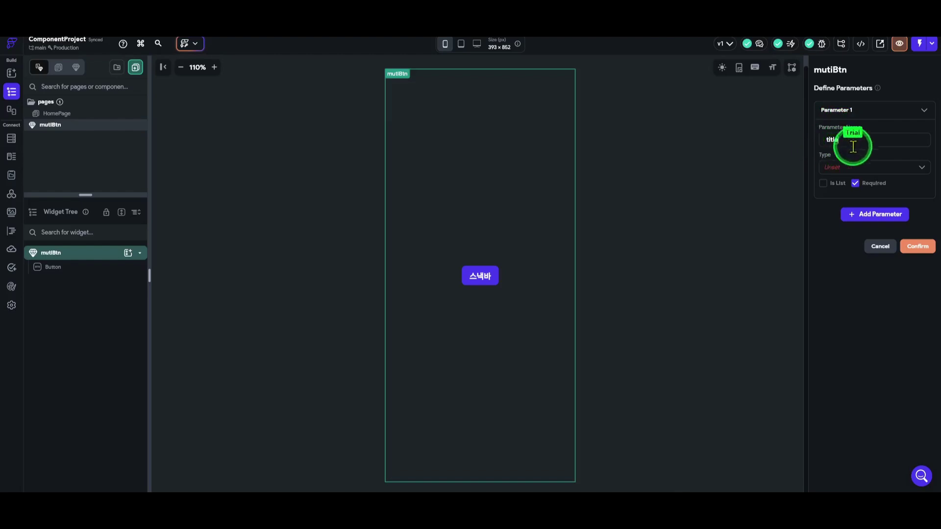
left_click(883, 168)
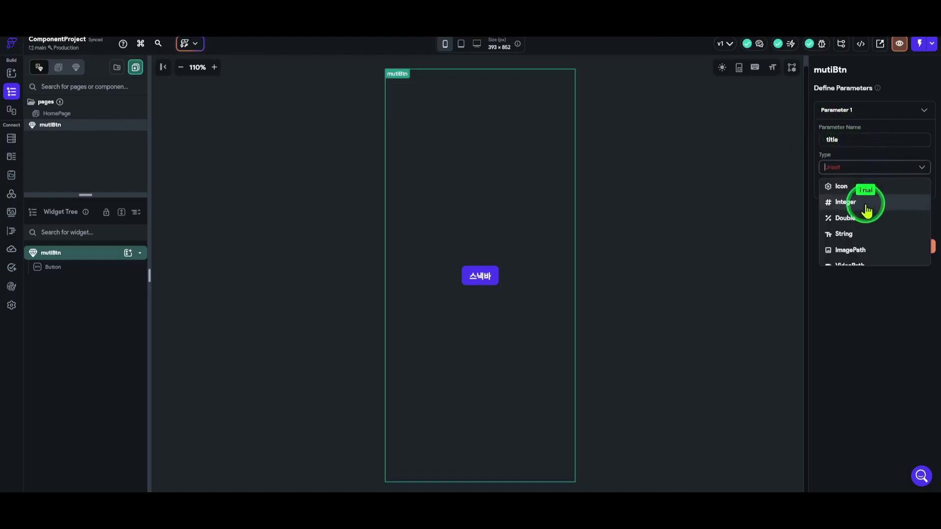
left_click(857, 244)
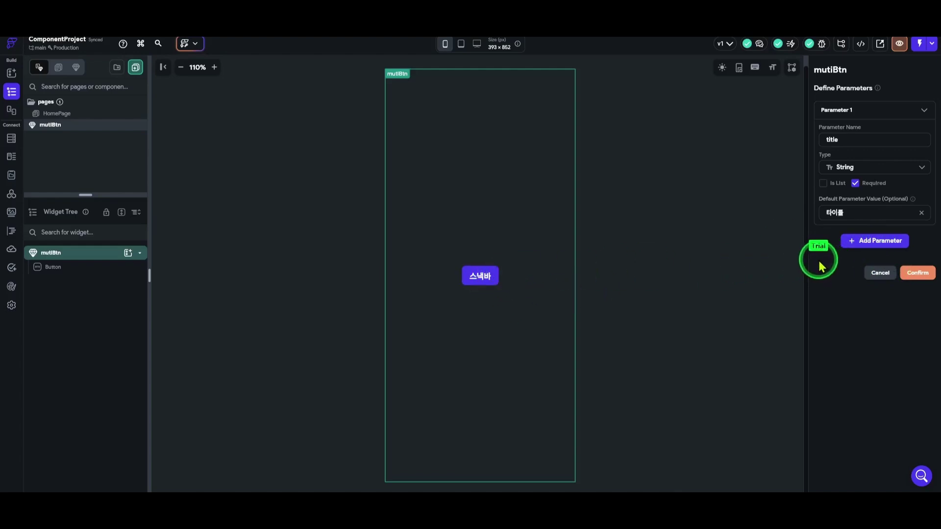
- Add a second mutiBtn parameter named "color" with the type Color
left_click(887, 243)
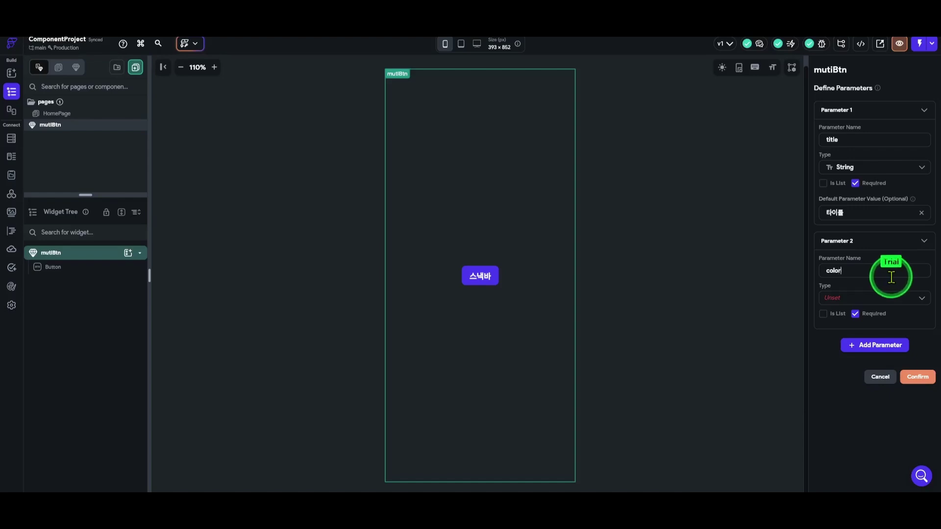
left_click(862, 298)
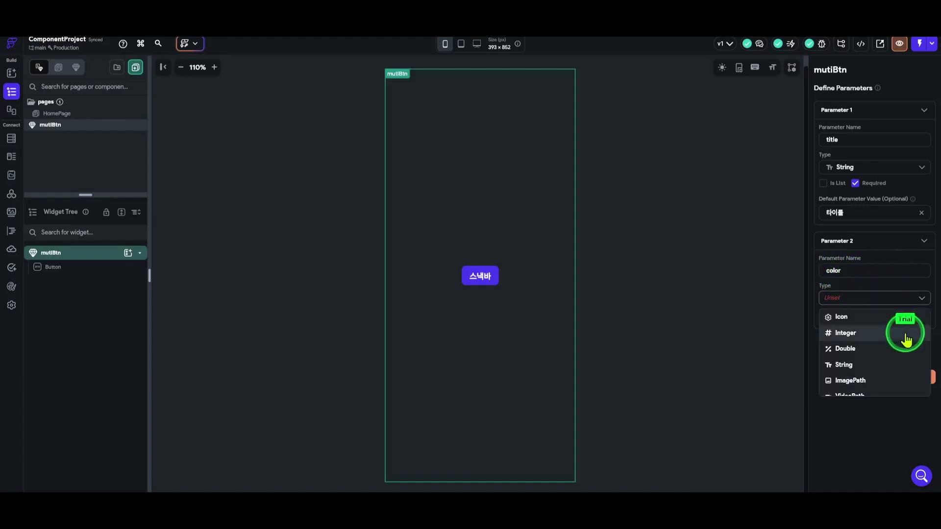
scroll(905, 336, "down", 3)
scroll(882, 338, "up", 3)
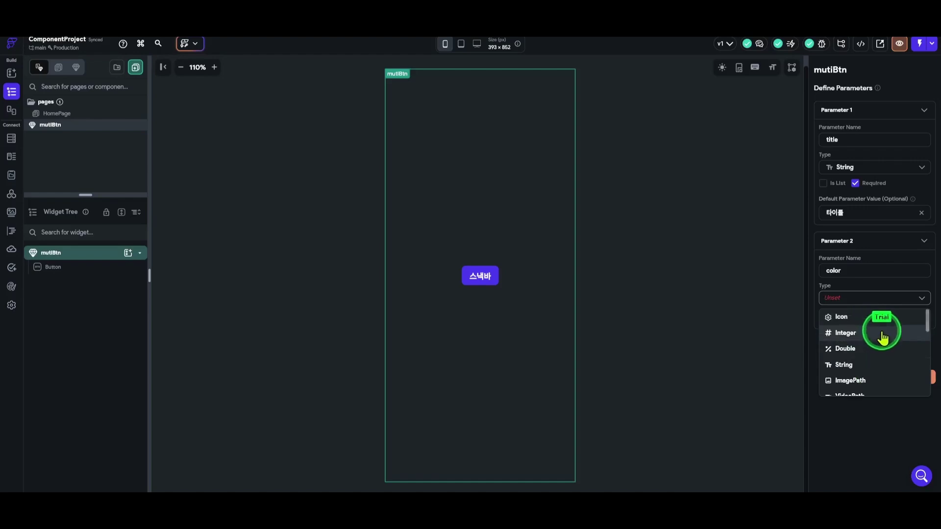
scroll(883, 338, "down", 3)
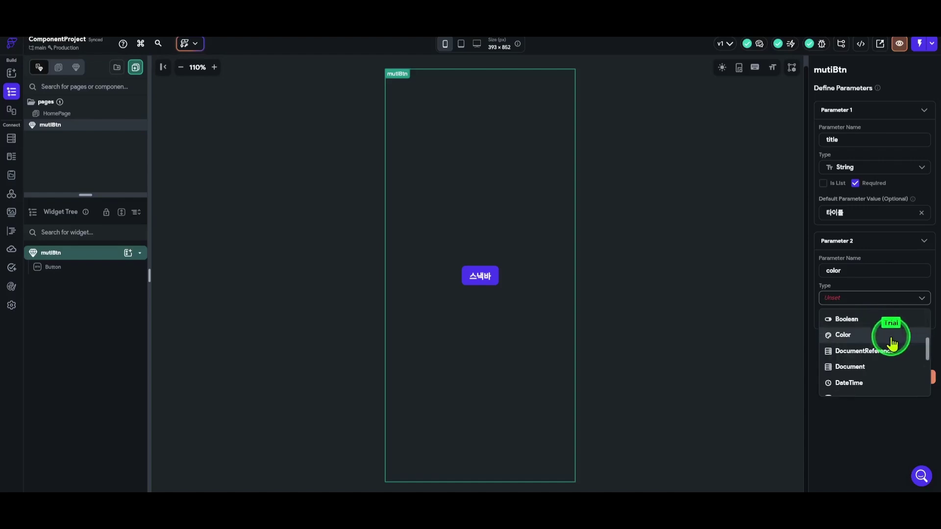
left_click(844, 335)
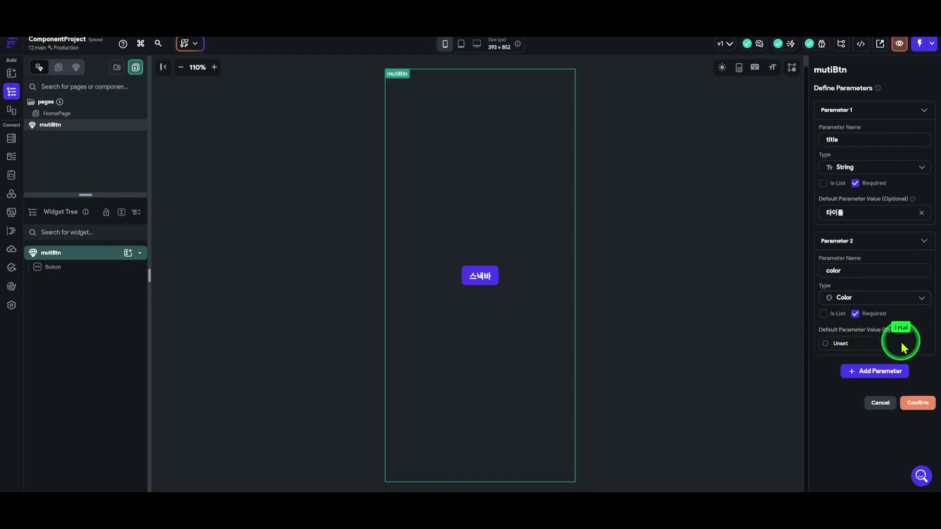
- Set the default value of the color parameter to the blue preset #2711FF
left_click(825, 343)
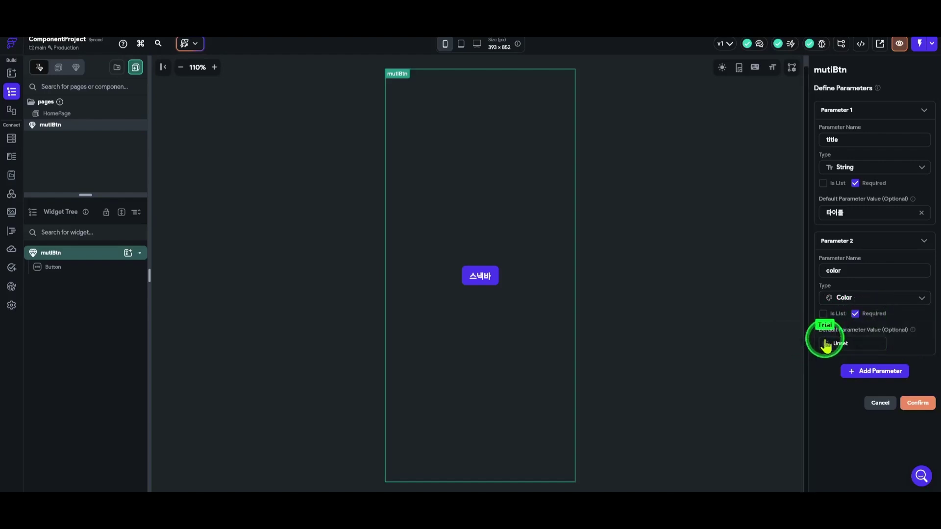
left_click(799, 416)
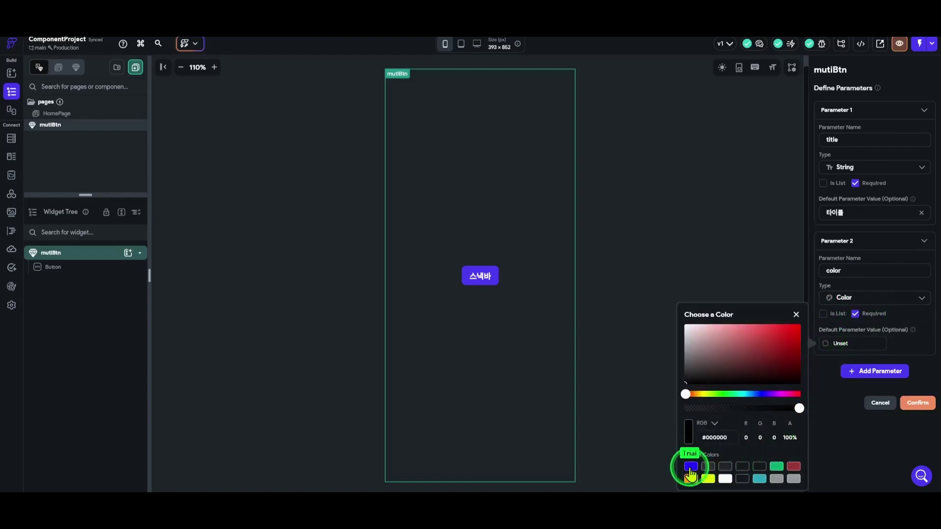
left_click(691, 466)
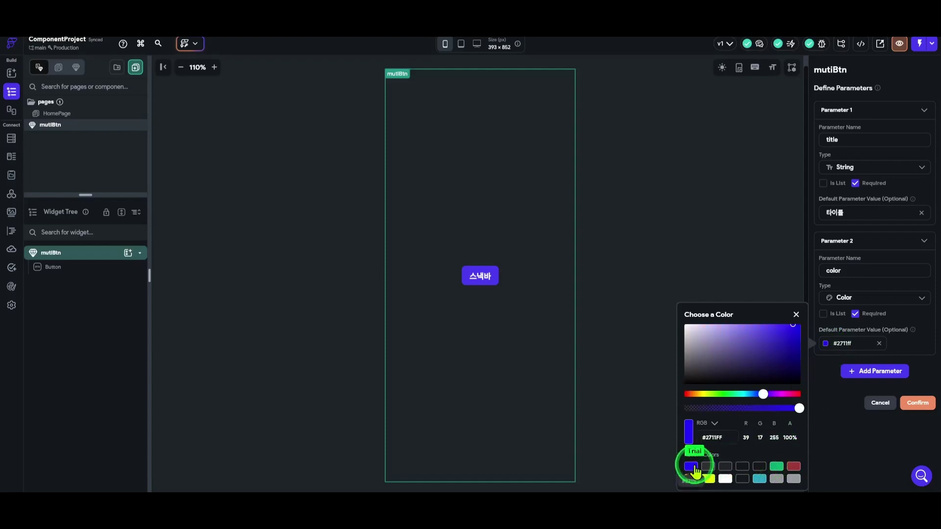
- Change the color parameter's default value to #5442fa
left_click_drag(785, 331, 770, 326)
left_click(850, 421)
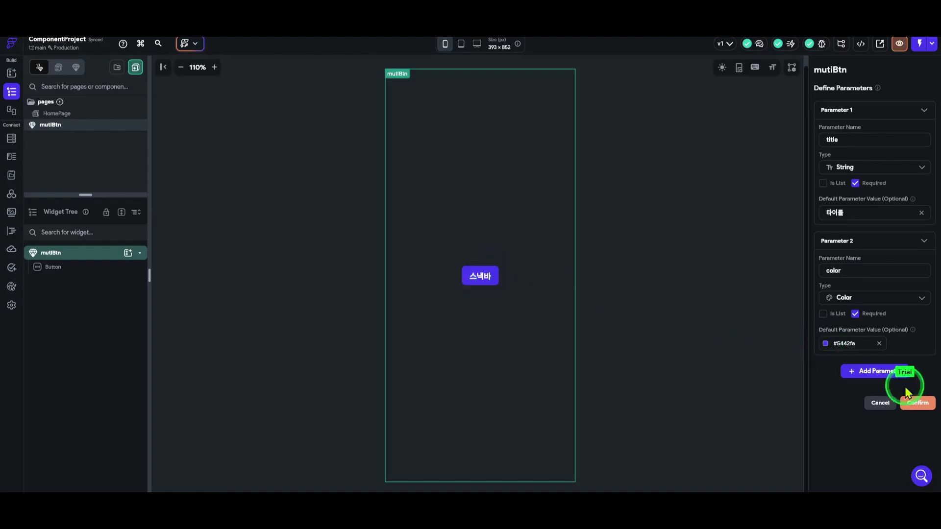
- Add a third mutiBtn parameter named "customAction" with the type Action, and confirm the parameter definitions
left_click(876, 373)
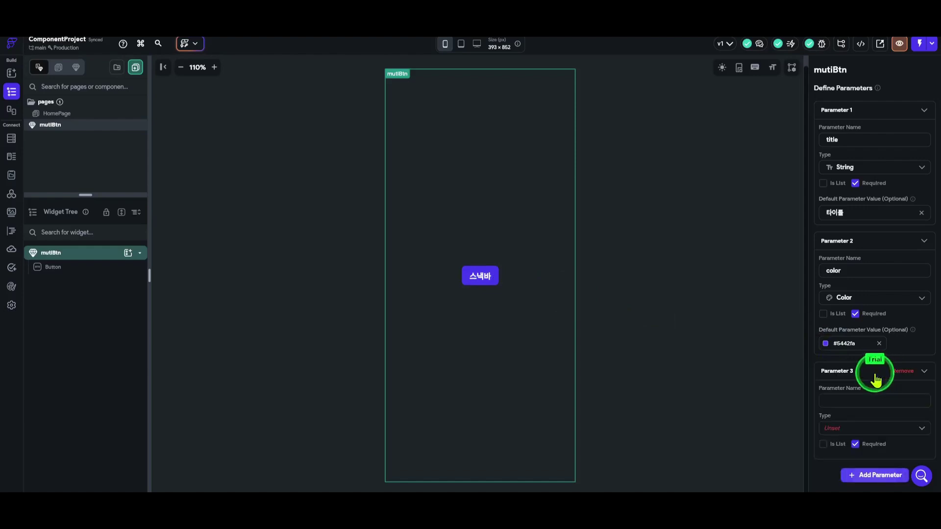
scroll(870, 363, "down", 2)
left_click(879, 338)
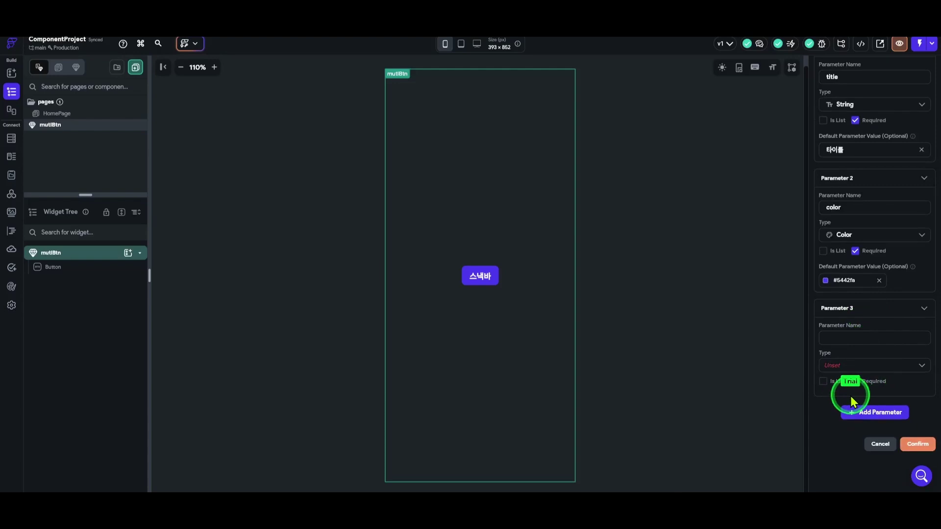
type("customAction")
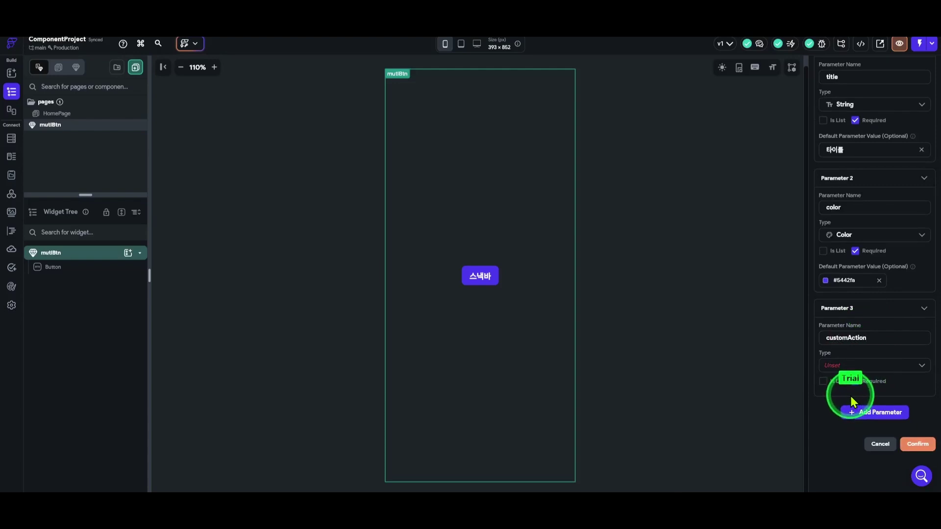
left_click(860, 363)
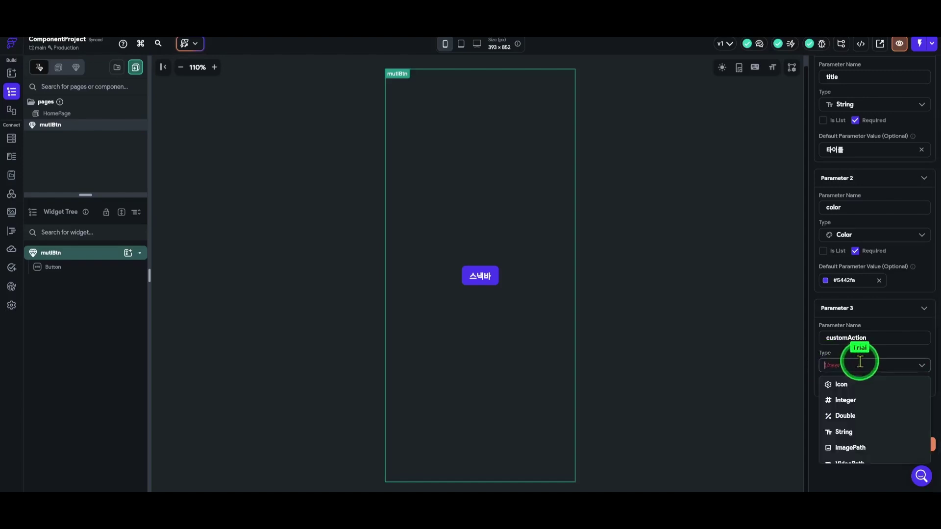
scroll(891, 416, "down", 5)
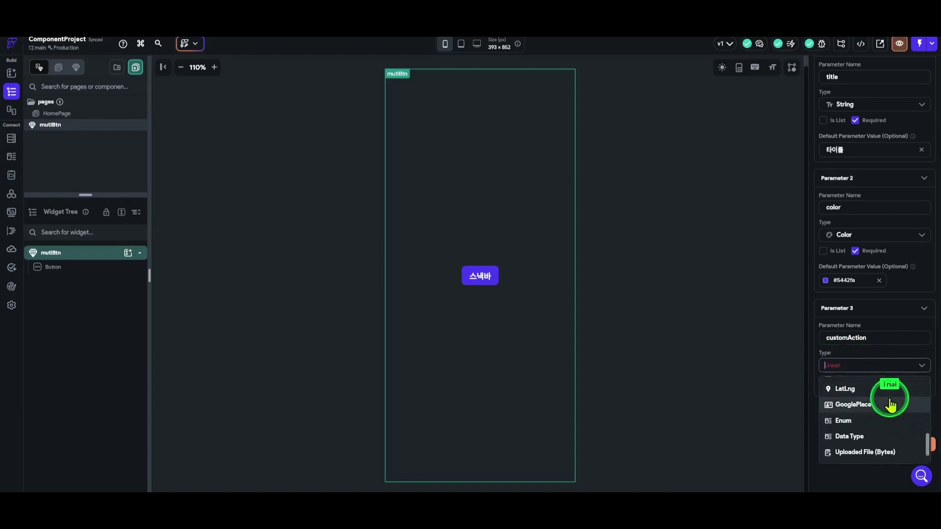
scroll(891, 406, "down", 2)
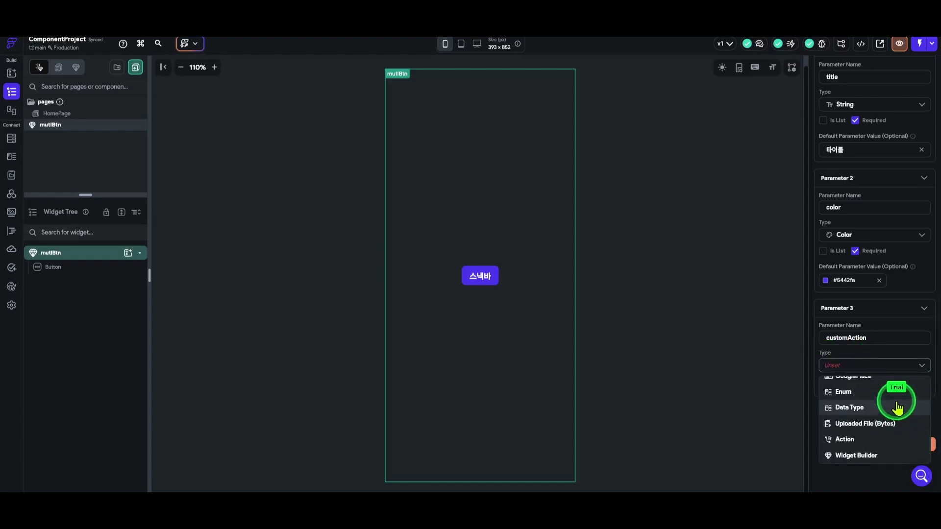
left_click(855, 445)
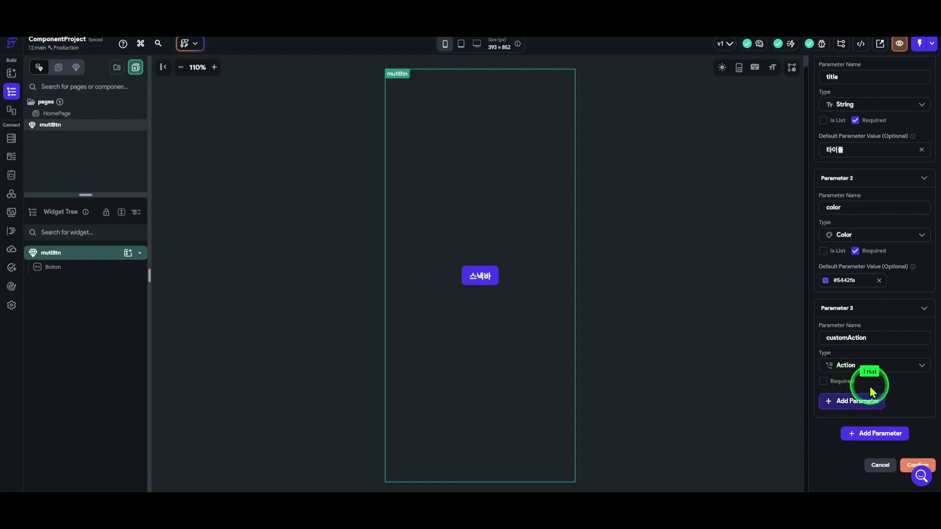
scroll(907, 443, "down", 1)
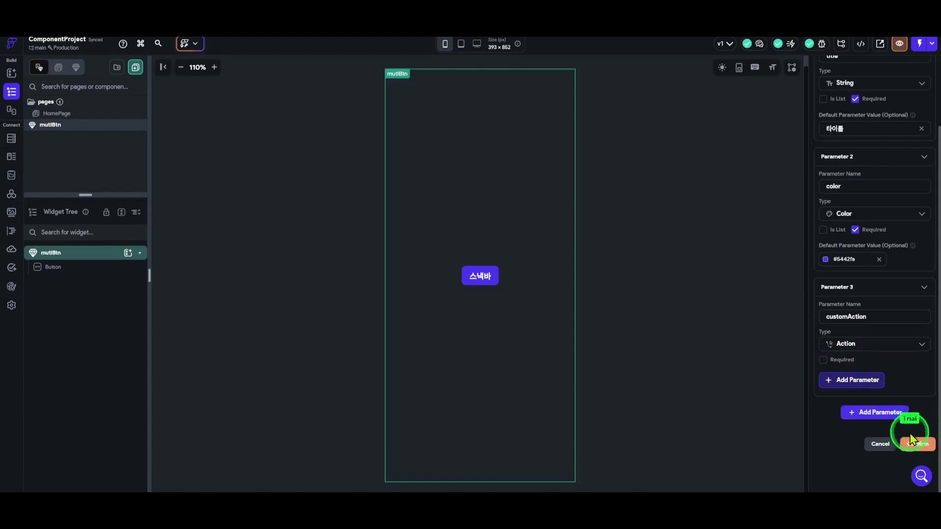
left_click(912, 443)
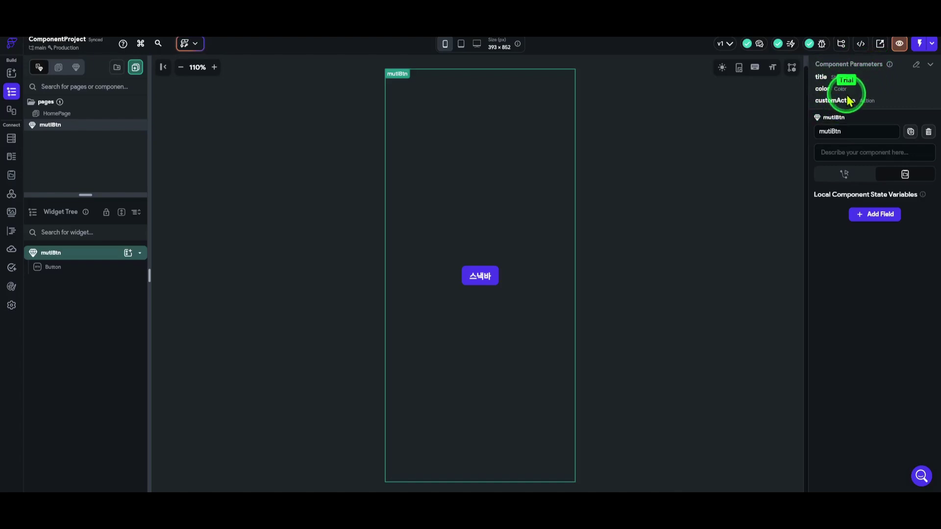
- Bind the text of the button in the mutiBtn component to the title component parameter
left_click(488, 282)
scroll(857, 314, "down", 3)
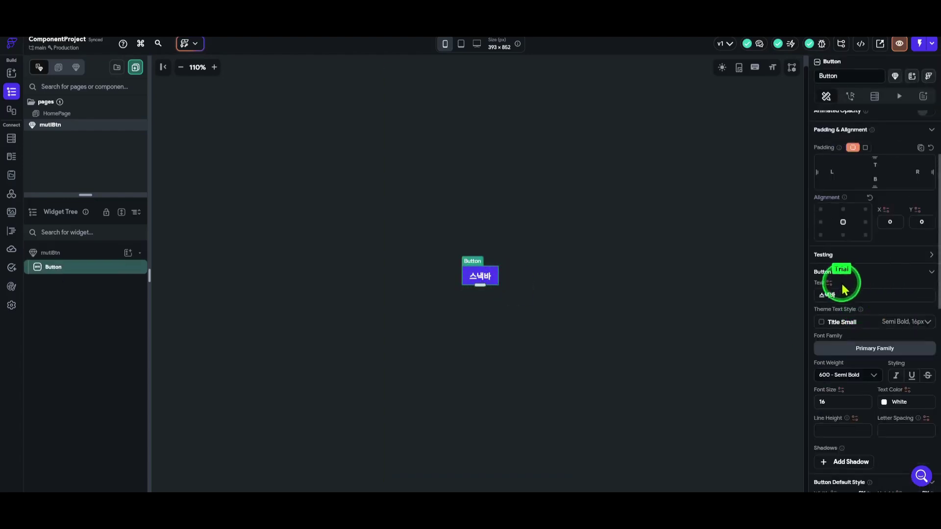
mouse_move(844, 295)
left_mouse_down()
mouse_move(802, 305)
mouse_move(861, 294)
left_mouse_up()
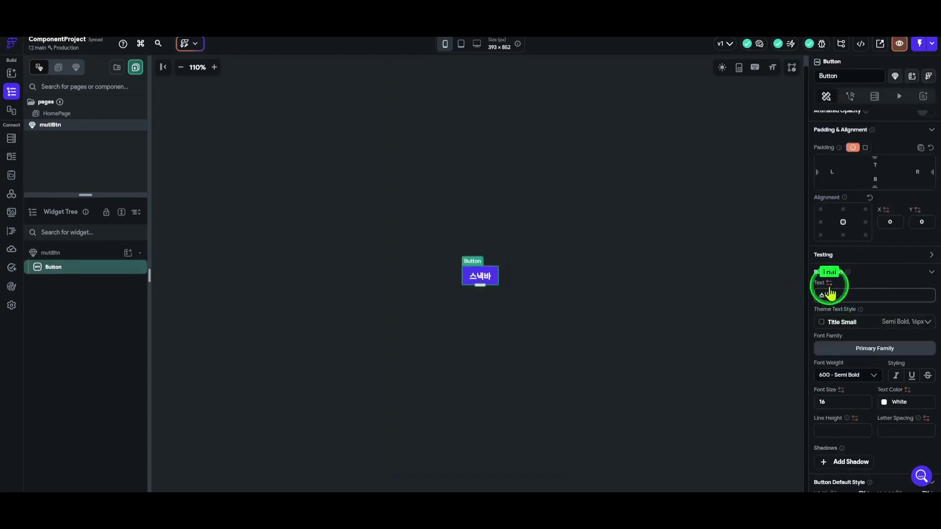
left_click(829, 285)
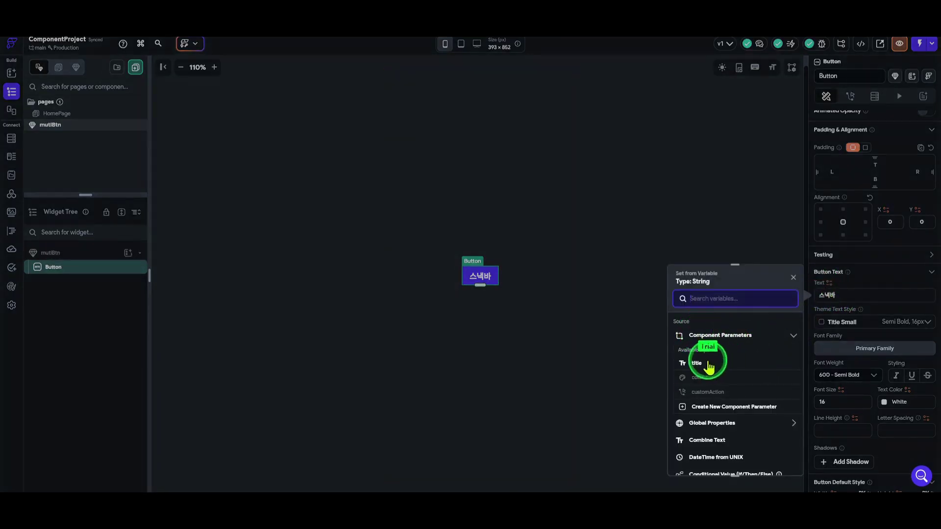
left_click(693, 367)
left_click(693, 367)
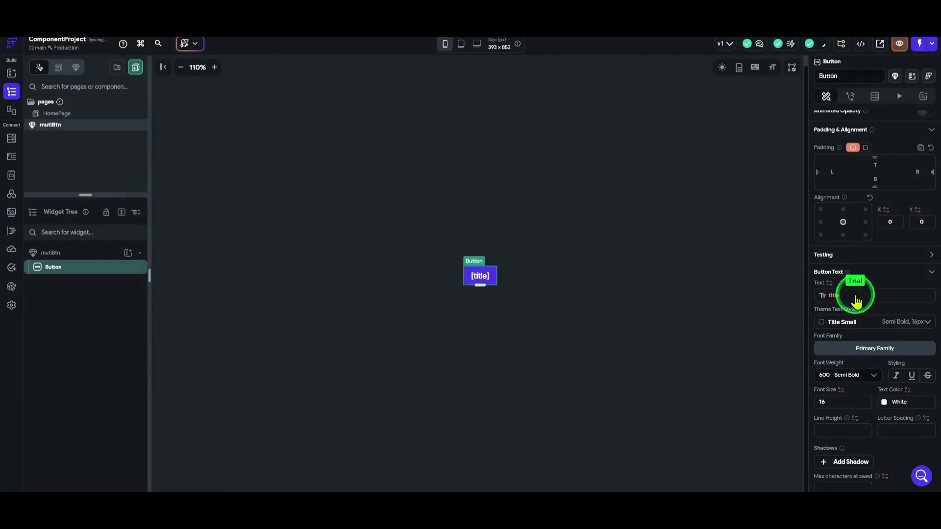
- Bind the button's fill color to the color component parameter
scroll(866, 290, "down", 5)
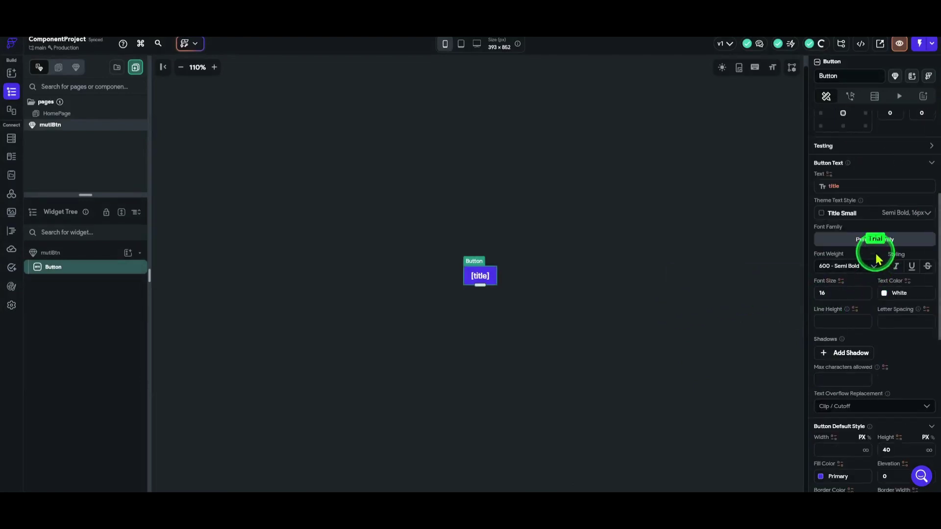
scroll(818, 358, "down", 3)
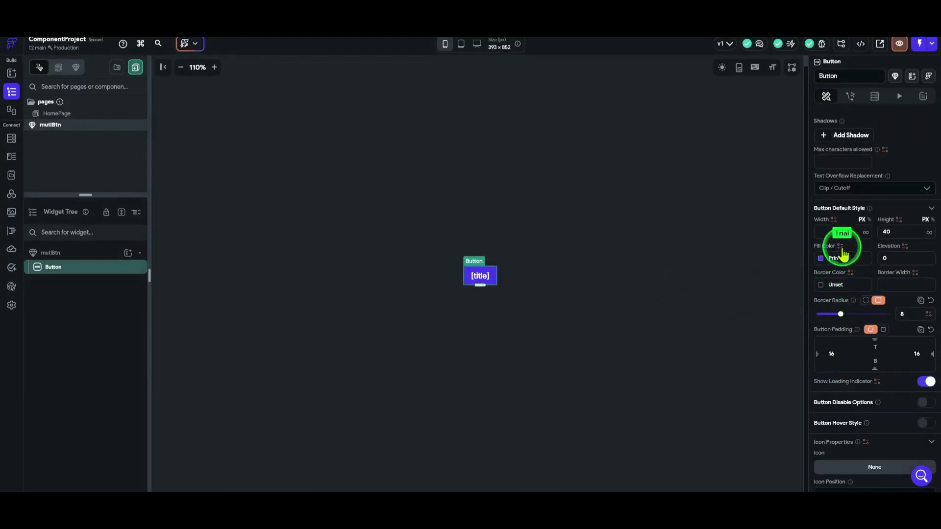
left_click(839, 248)
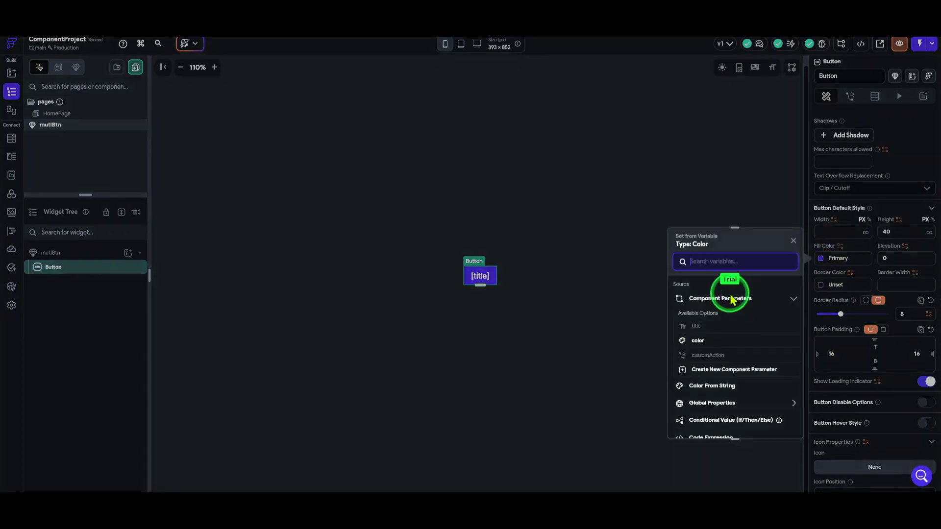
left_click(698, 341)
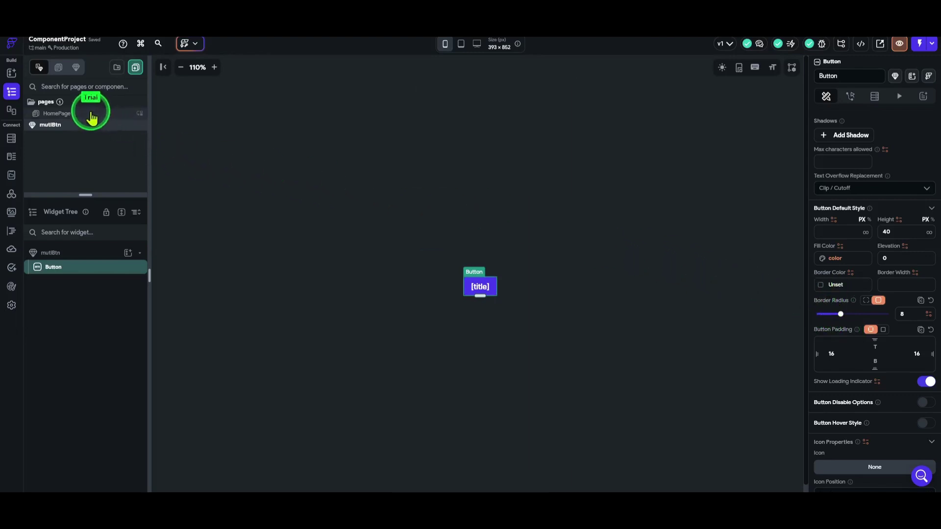
- Open HomePage and examine the component parameters of the mutiBtn instance in the column
left_click(91, 117)
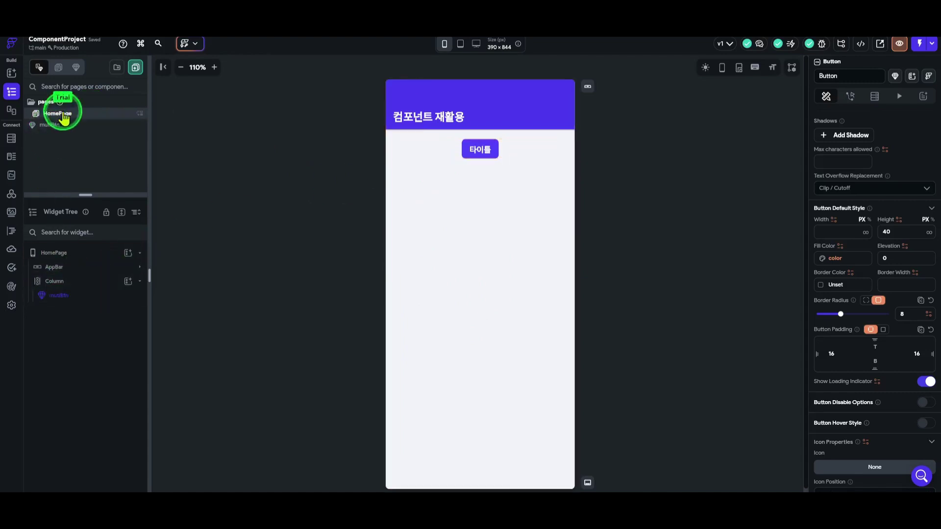
left_click(92, 296)
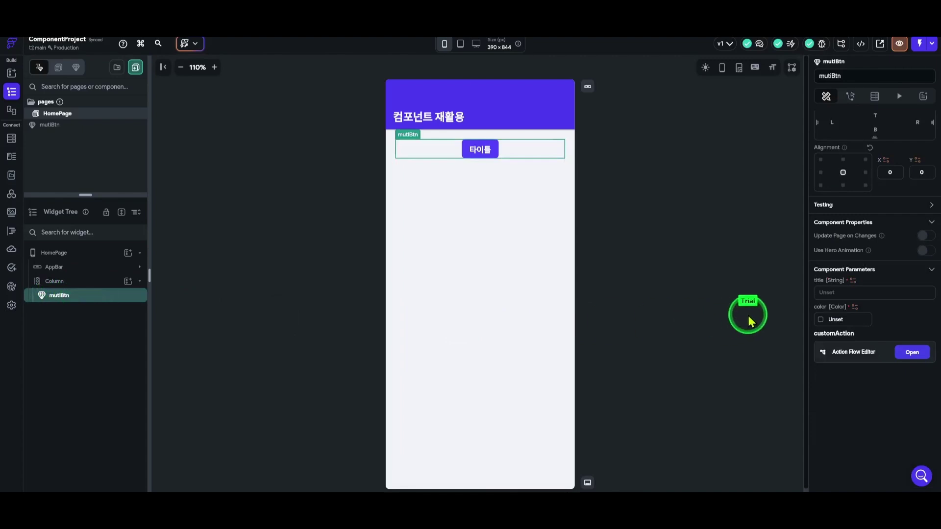
left_click(829, 292)
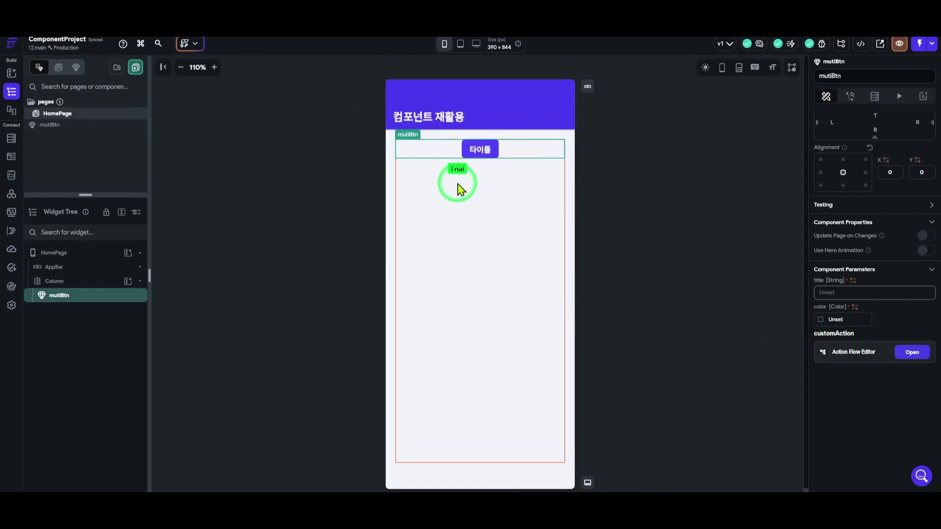
- Return to the mutiBtn component, select its button and review the title and color bindings
left_click(82, 127)
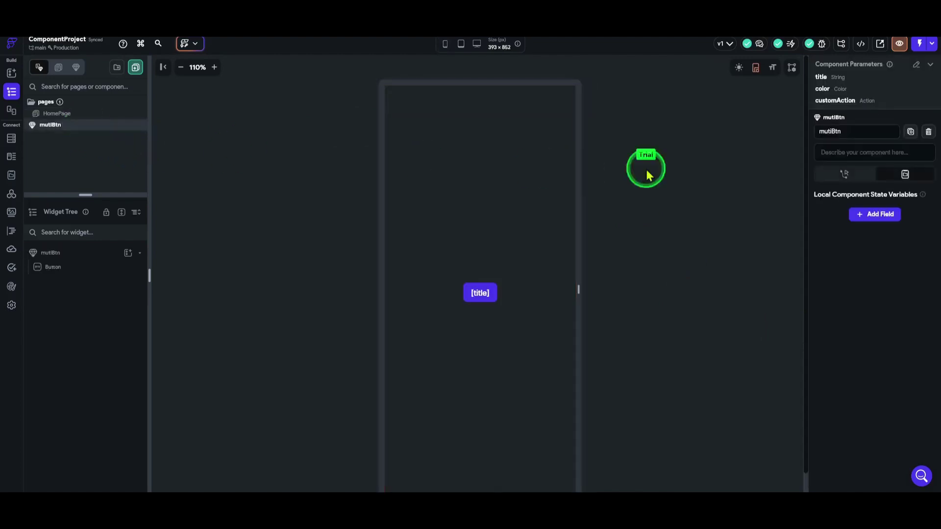
left_click(79, 269)
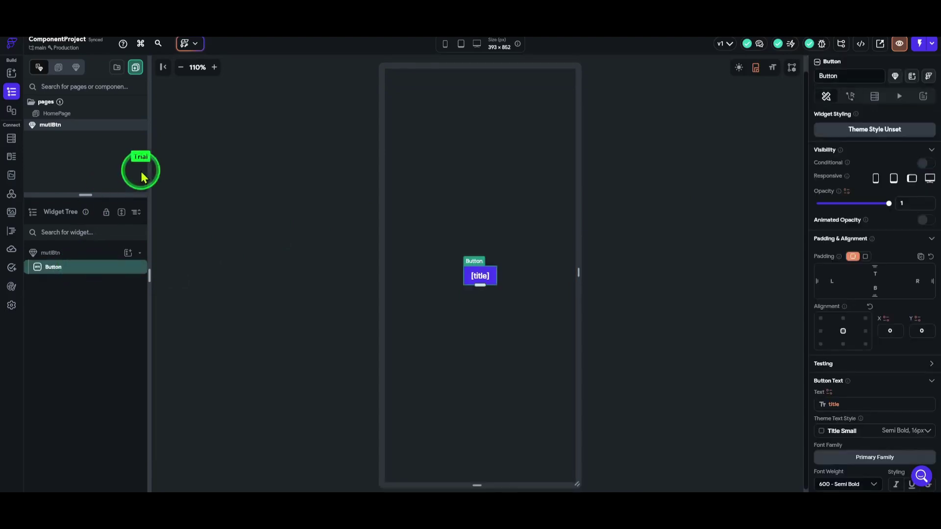
scroll(907, 313, "down", 5)
scroll(889, 319, "down", 10)
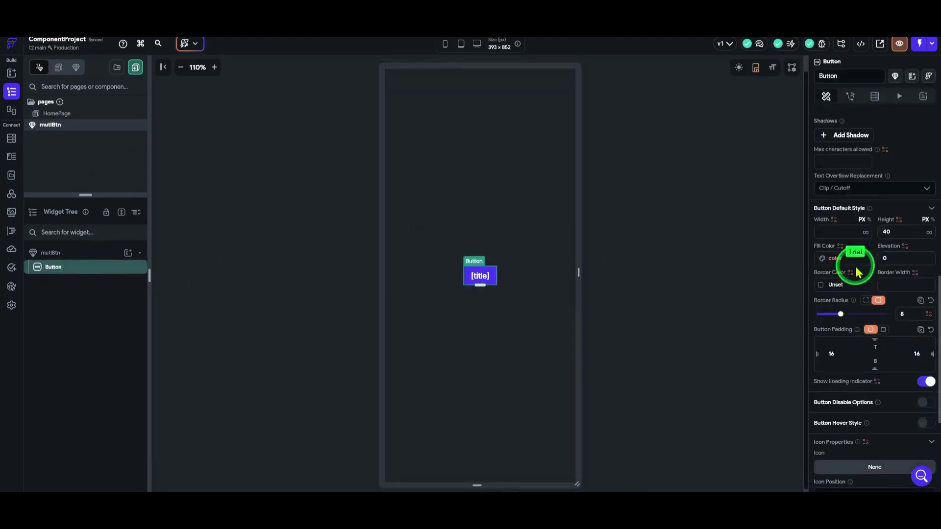
scroll(866, 414, "up", 5)
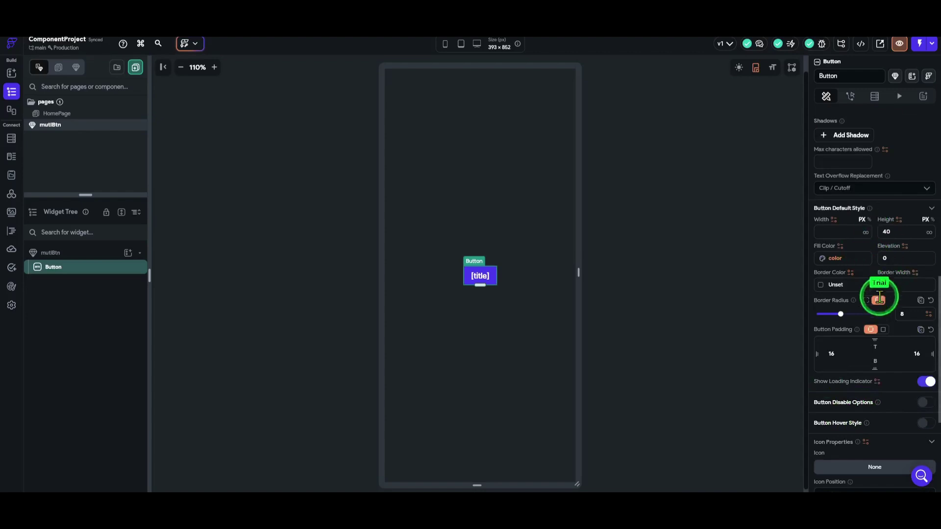
scroll(781, 326, "up", 1)
scroll(843, 274, "up", 10)
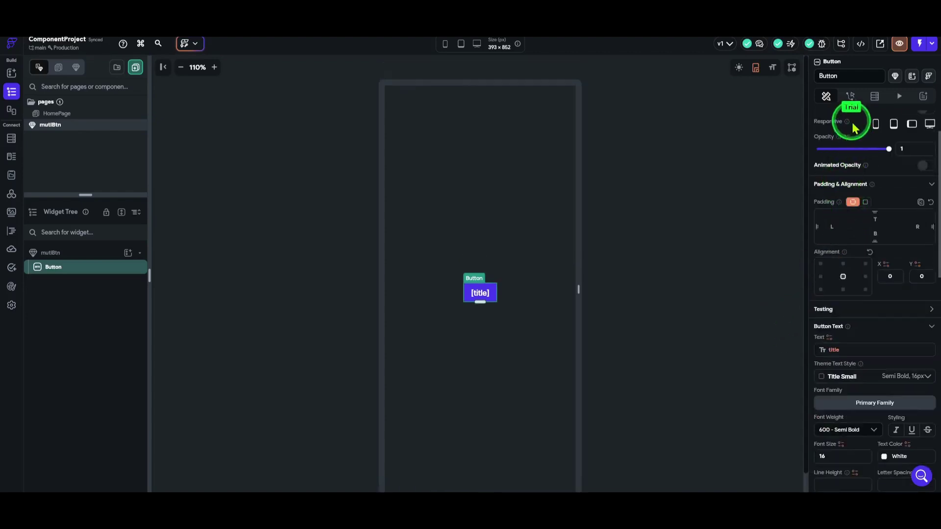
- Add an On Tap Execute Callback action to the component's button, with customAction as the callback
left_click(850, 96)
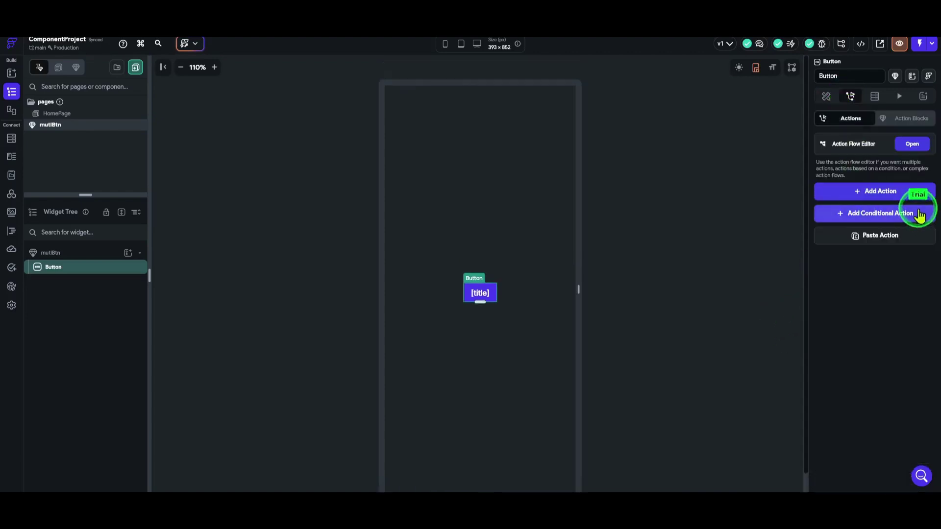
left_click(880, 192)
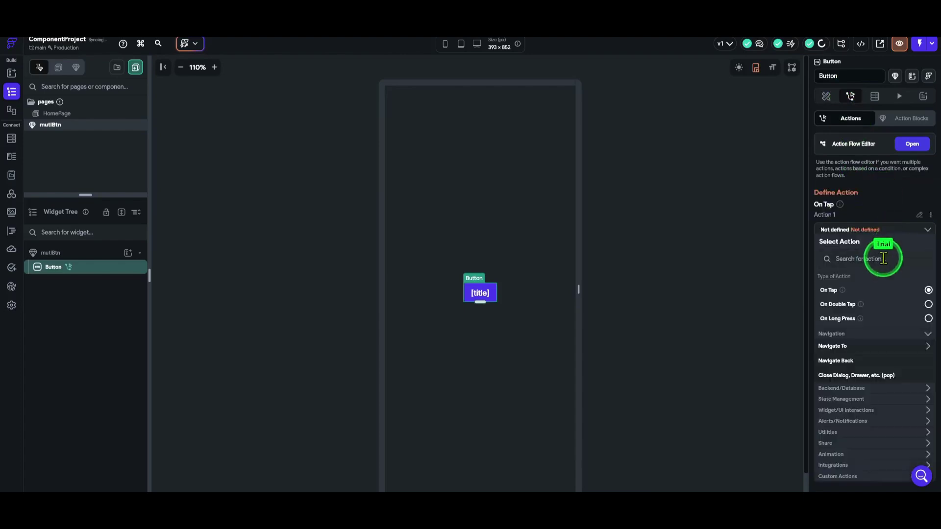
left_click(889, 260)
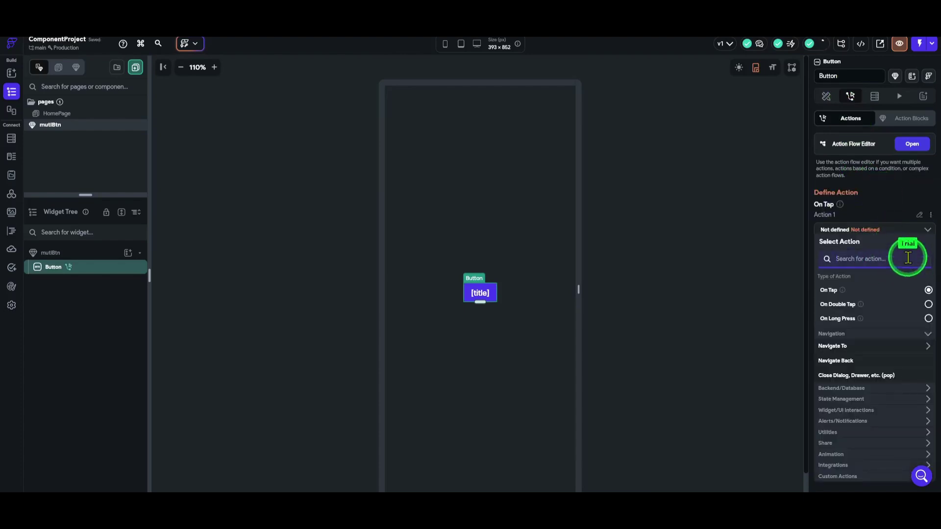
type("execu")
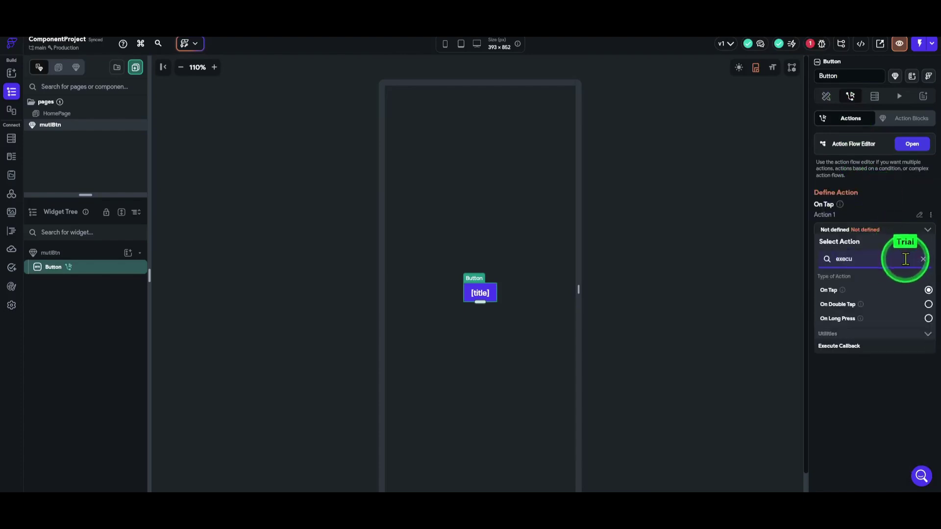
left_click(864, 349)
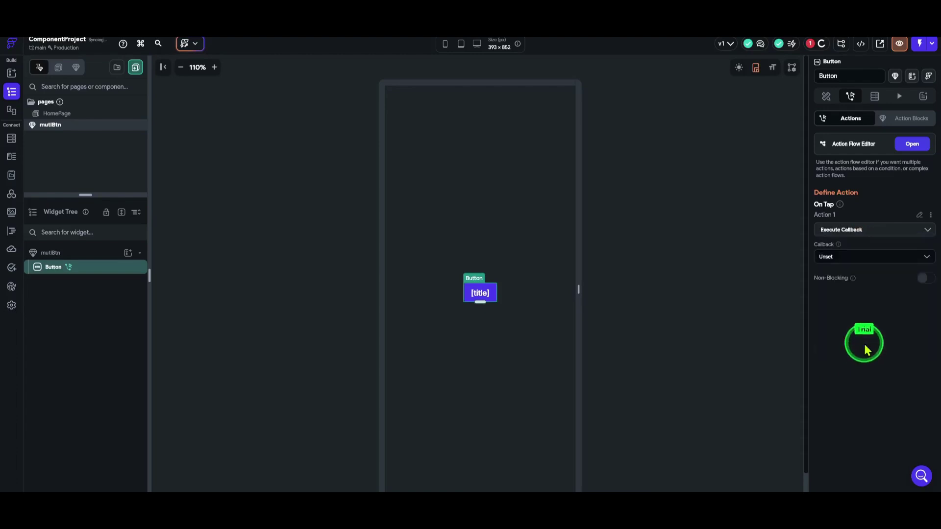
left_click(867, 257)
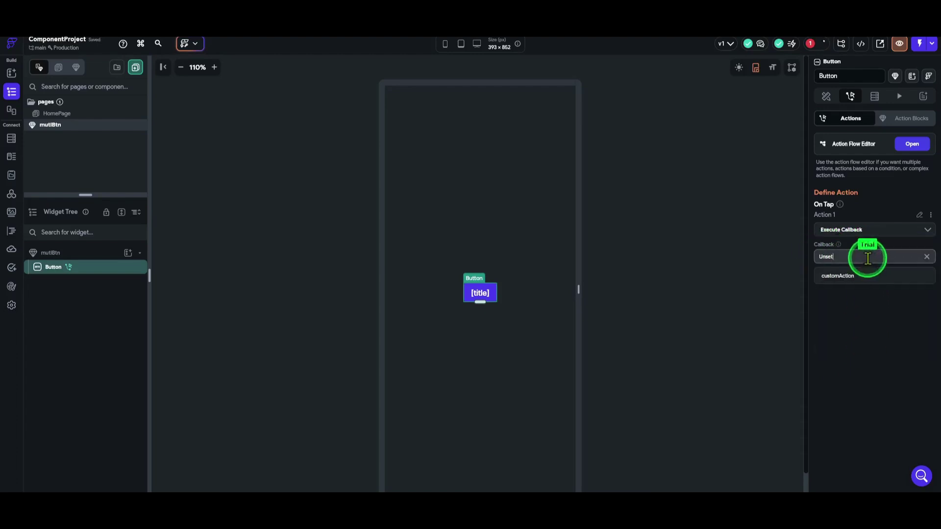
left_click(843, 283)
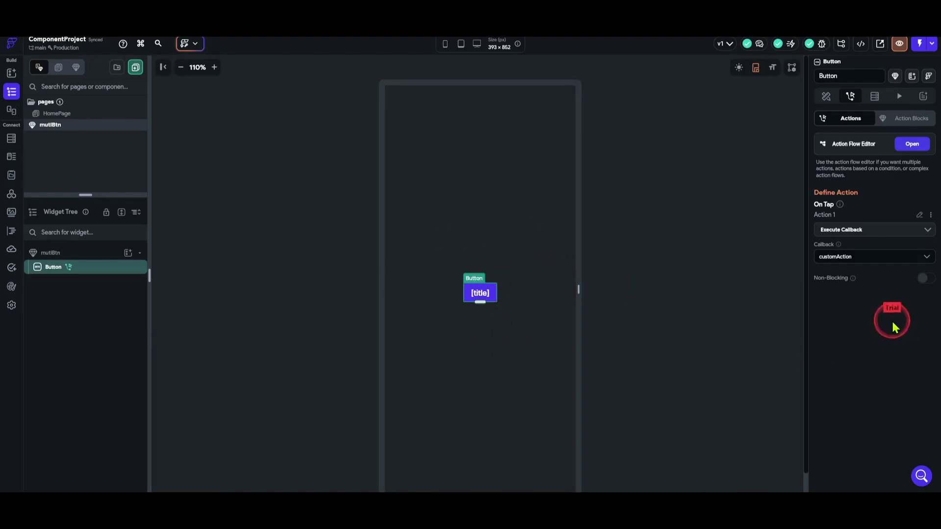
- Select the mutiBtn instance in HomePage's column and set its title parameter to "스낵바 메세지"
left_click(76, 116)
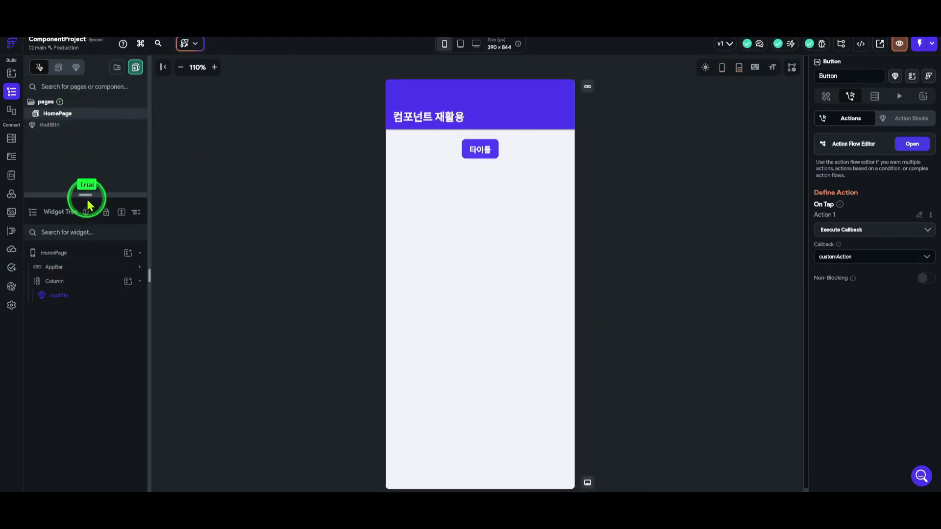
left_click_drag(88, 195, 95, 154)
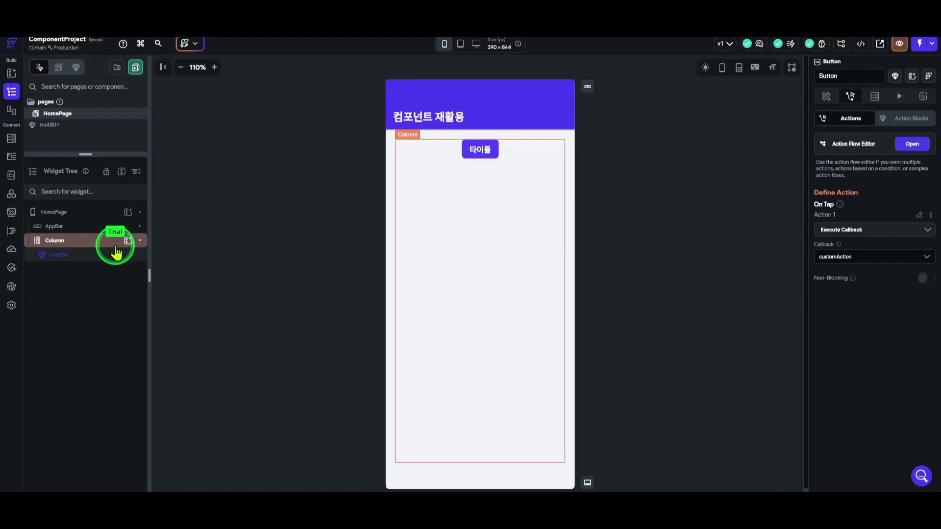
left_click(99, 259)
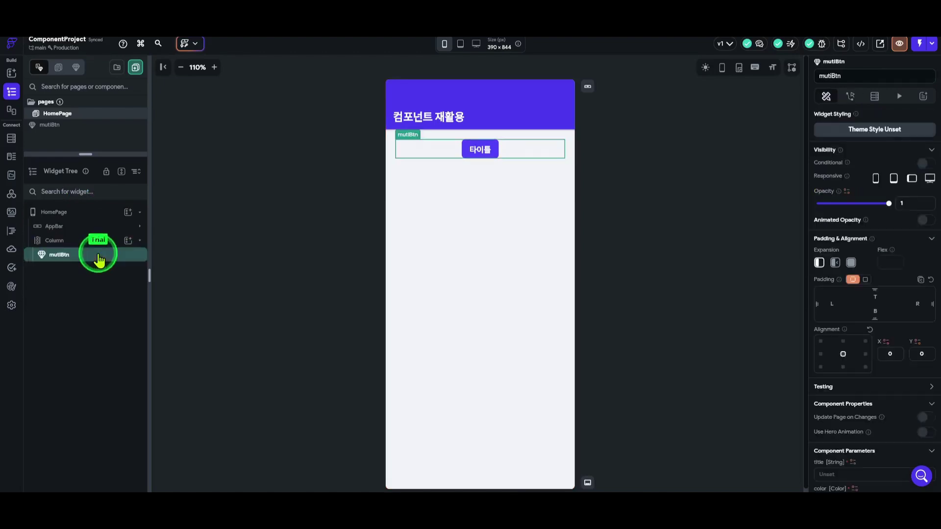
scroll(882, 315, "down", 4)
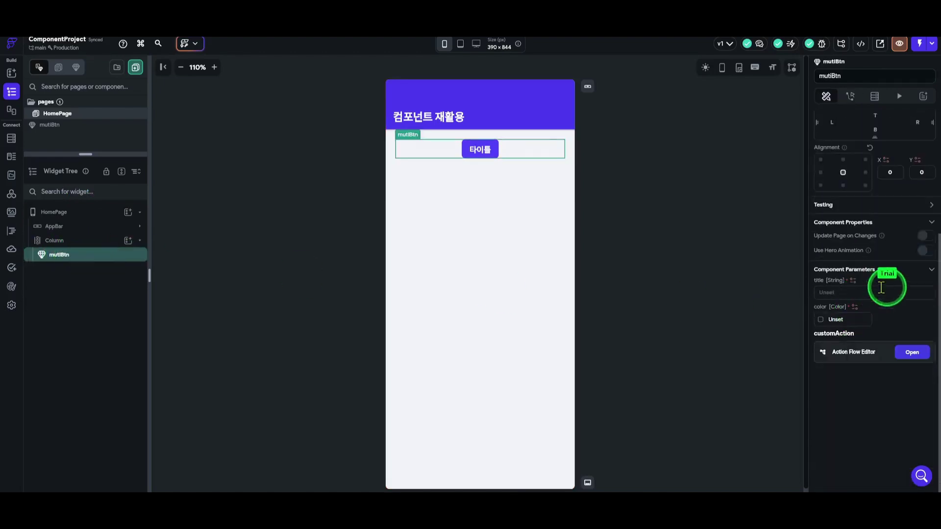
left_click(876, 294)
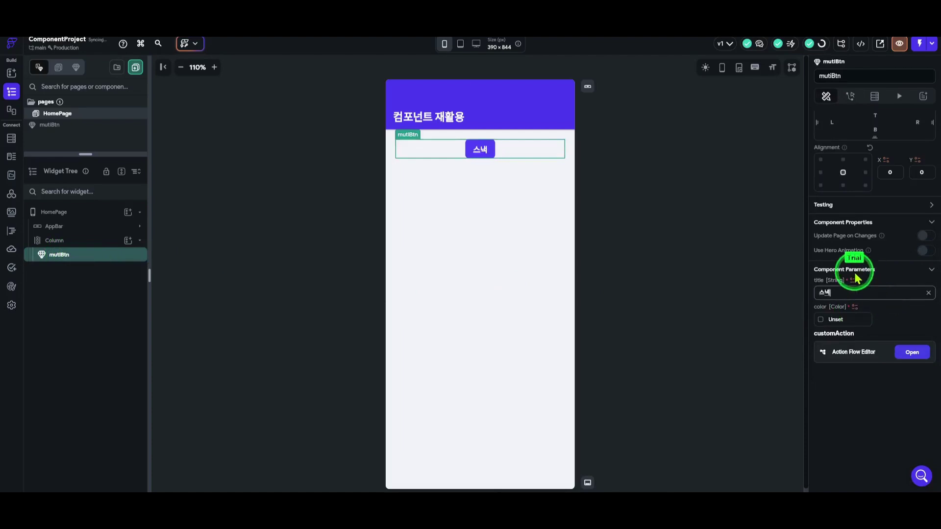
type("메스")
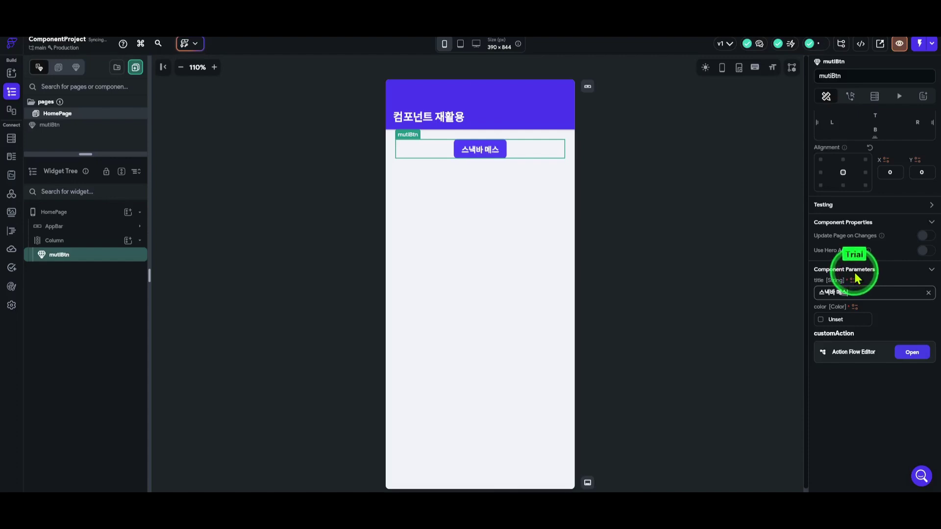
key("BackSpace")
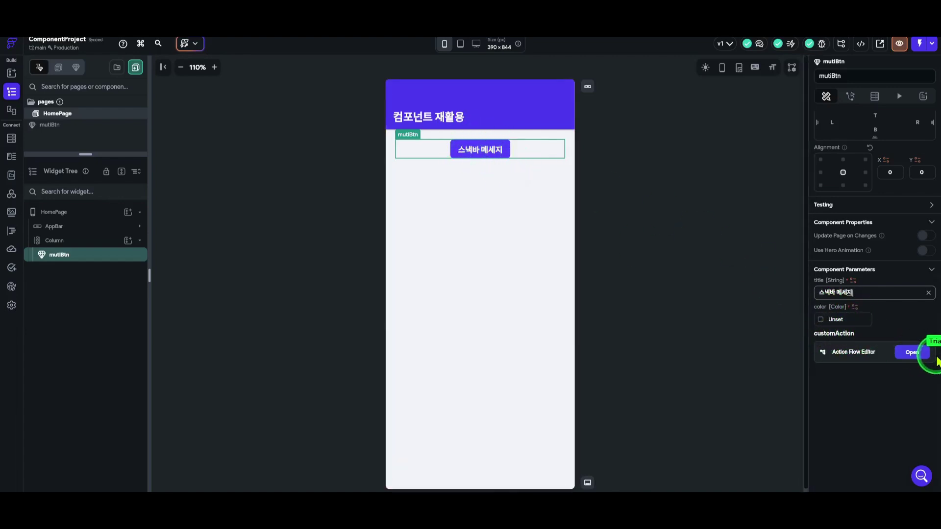
- Add a Show Snack Bar action to the instance's customAction callback
left_click(913, 353)
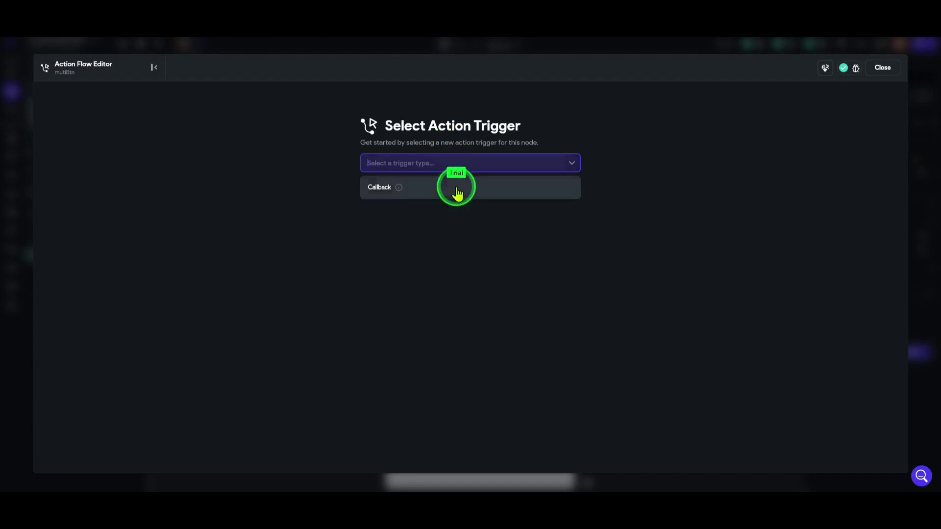
left_click(420, 190)
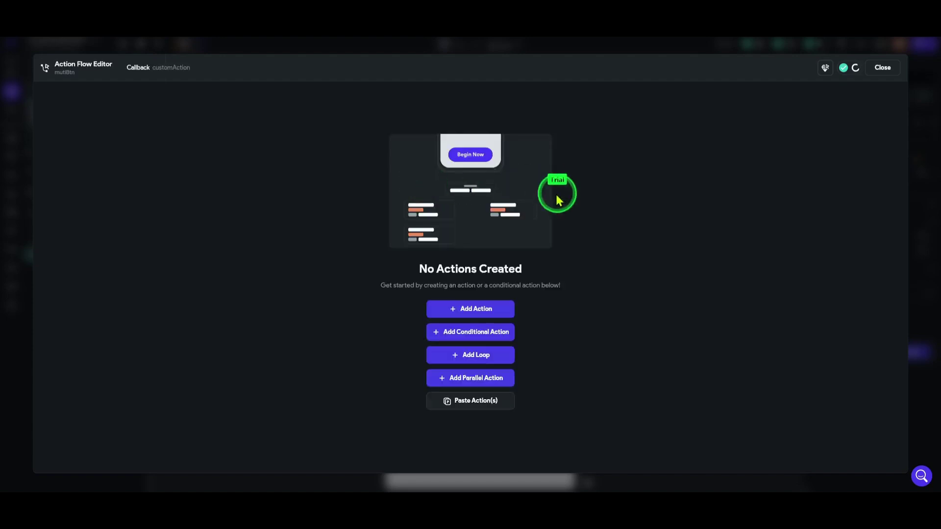
left_click(484, 313)
left_click(857, 160)
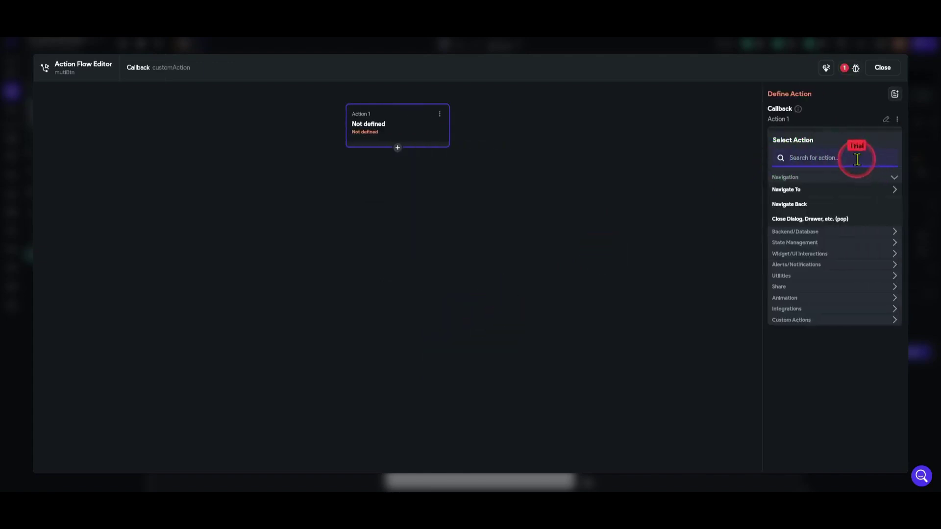
type("누")
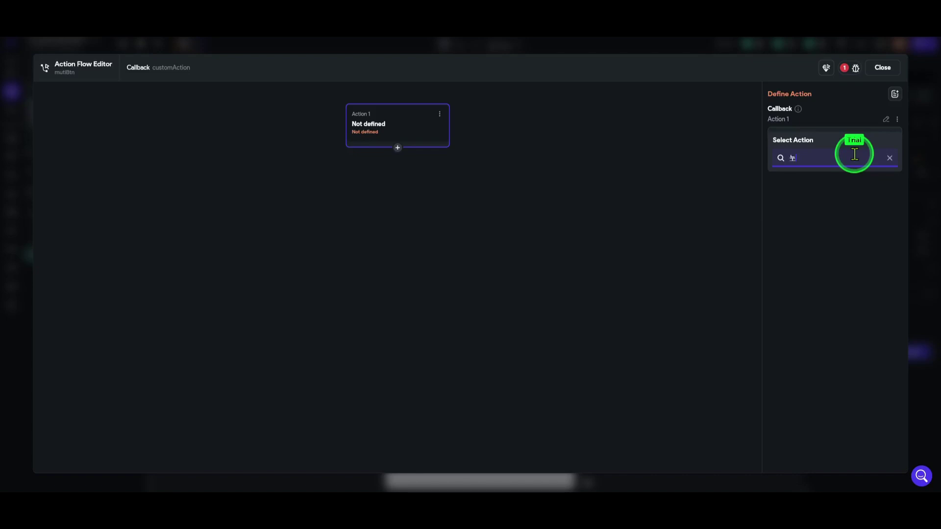
key("BackSpace")
type("snack")
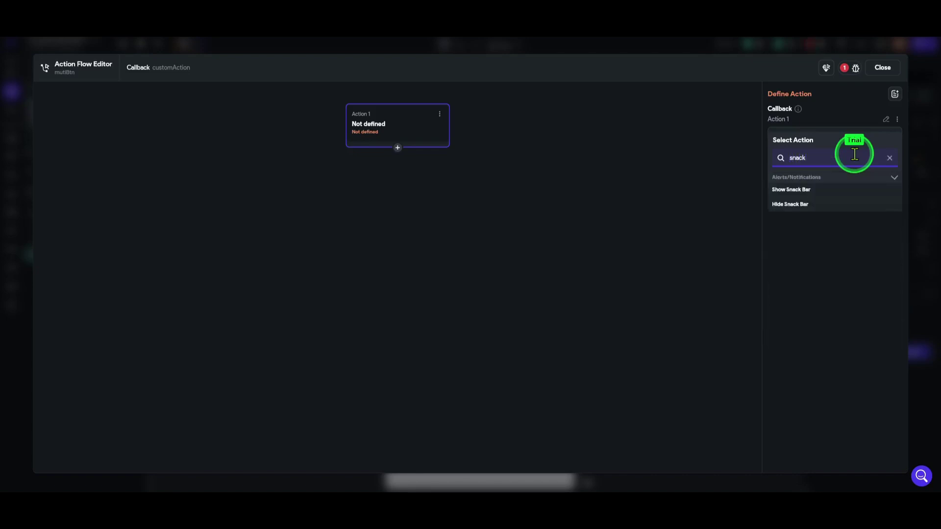
left_click(833, 190)
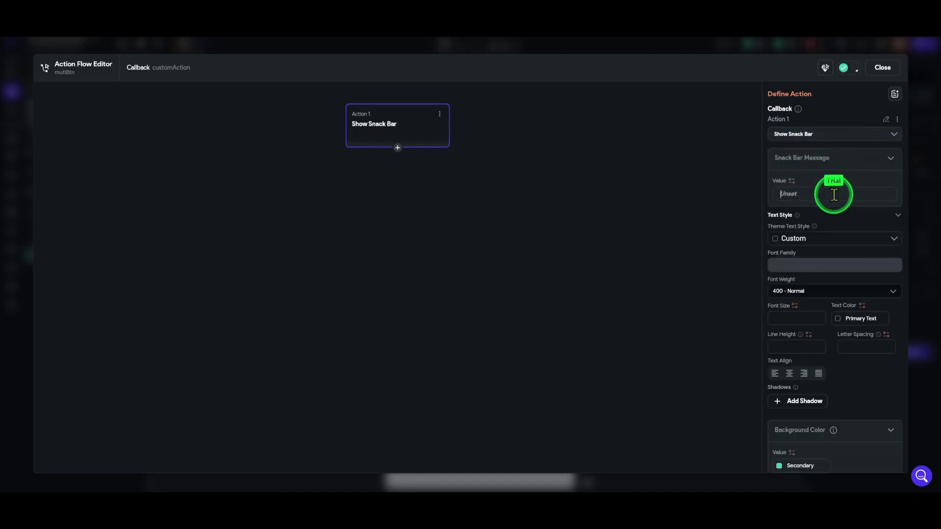
- Set the snack bar message to "스낵바 알림입니다." and leave the action flow editor
type("t")
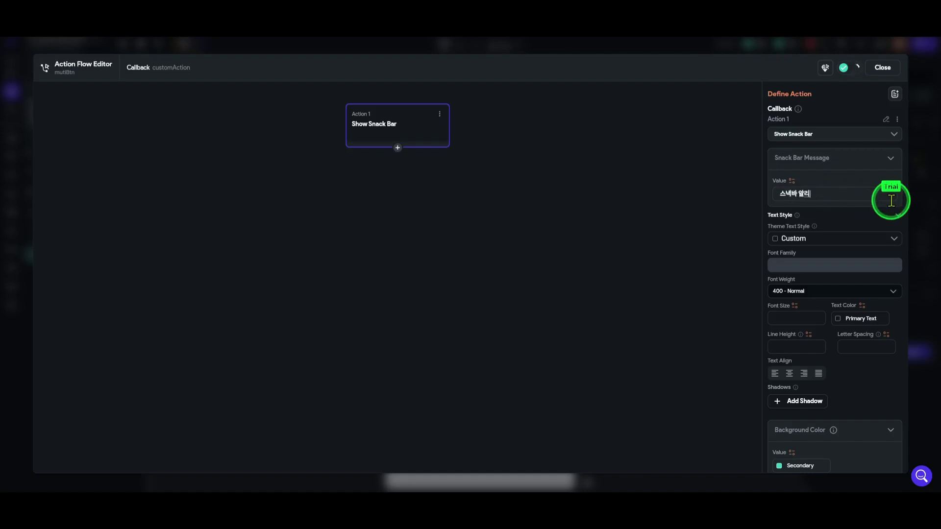
key("BackSpace")
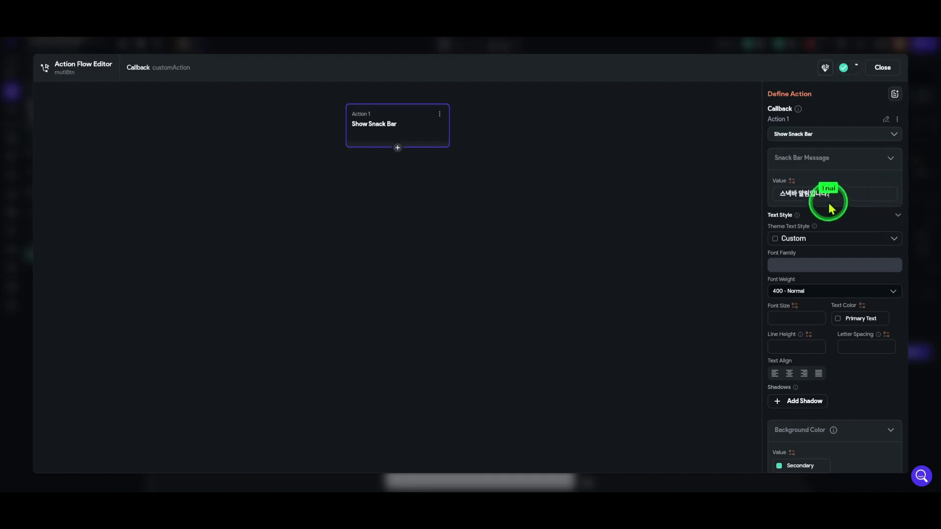
key("Escape")
- Insert a second mutiBtn component into HomePage's column below the snack bar button
left_click_drag(89, 159, 85, 174)
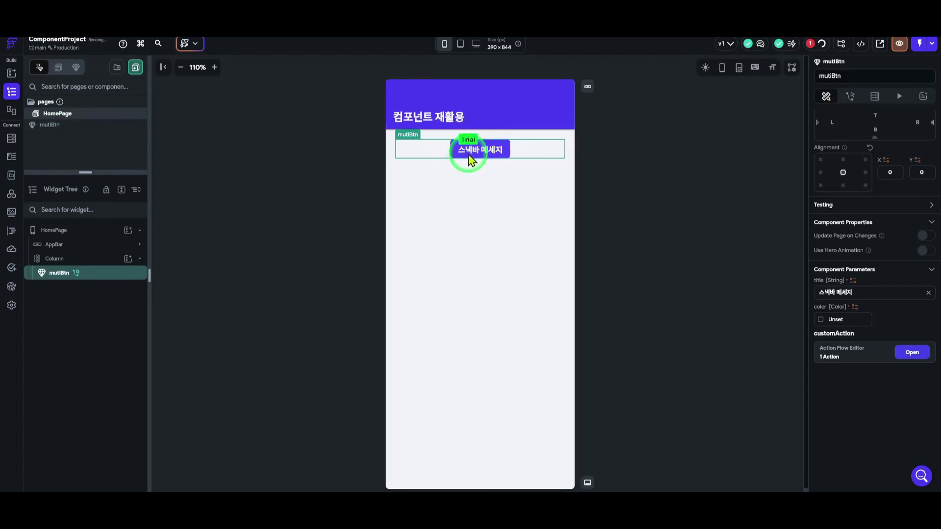
left_click_drag(87, 172, 93, 146)
left_click(84, 232)
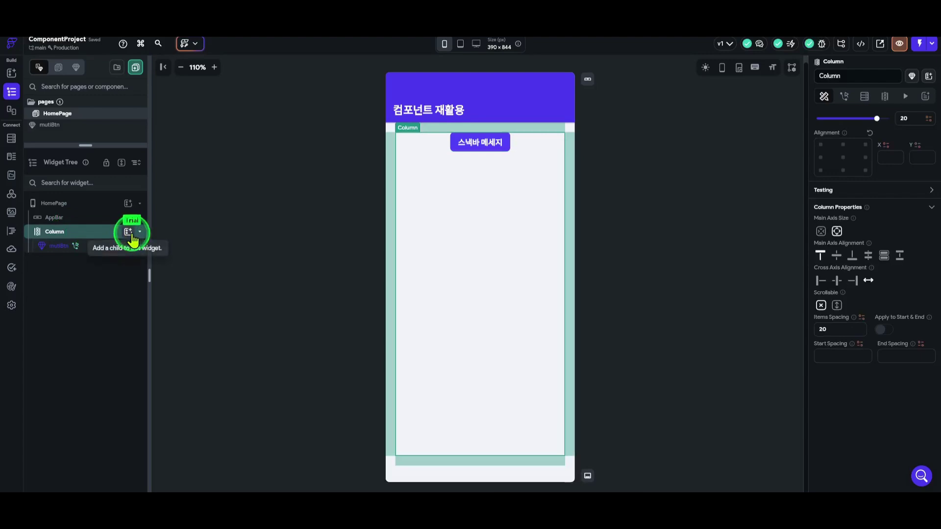
left_click(130, 233)
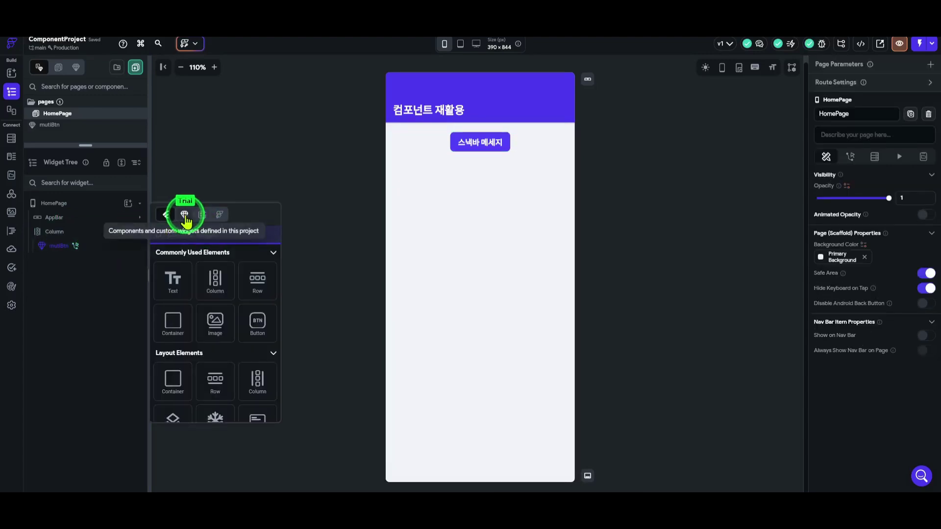
left_click(184, 217)
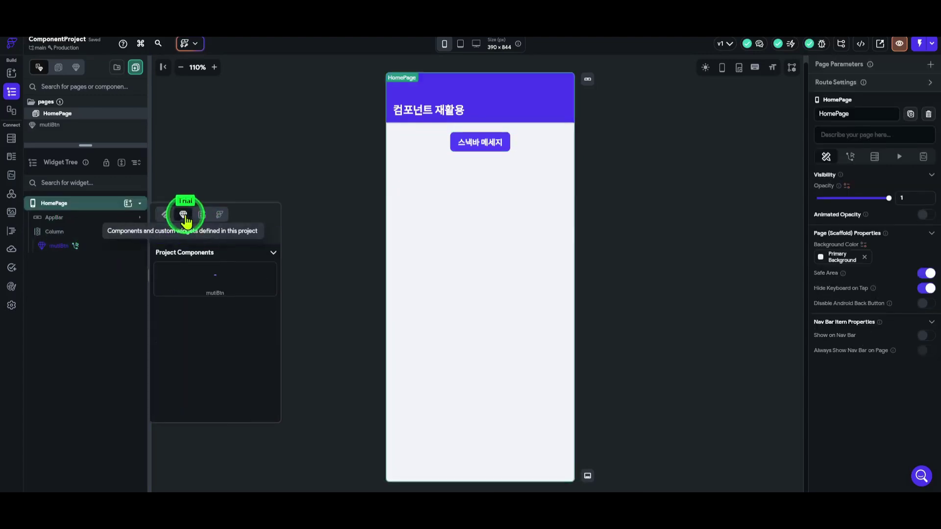
left_click(230, 276)
- Set the second mutiBtn's title parameter to "다이얼로그창" and its color parameter to the Error theme color
scroll(865, 336, "down", 4)
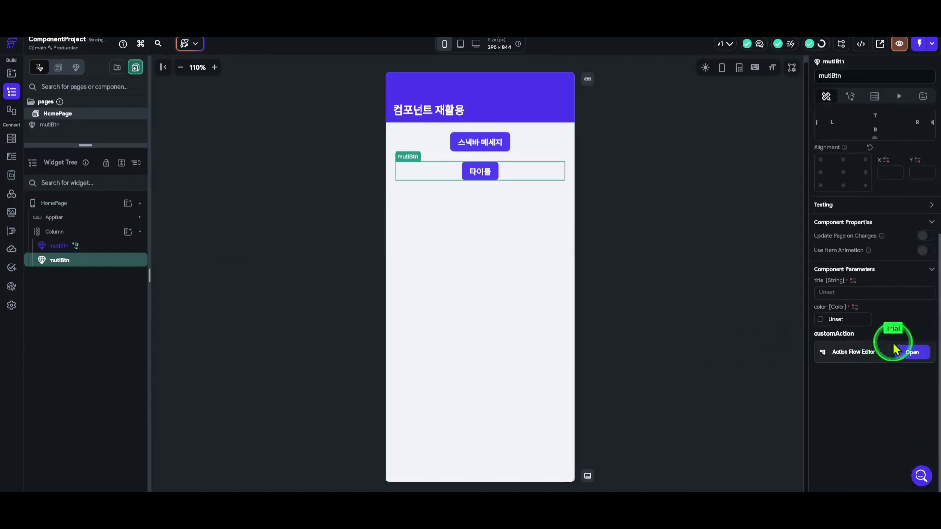
left_click(853, 293)
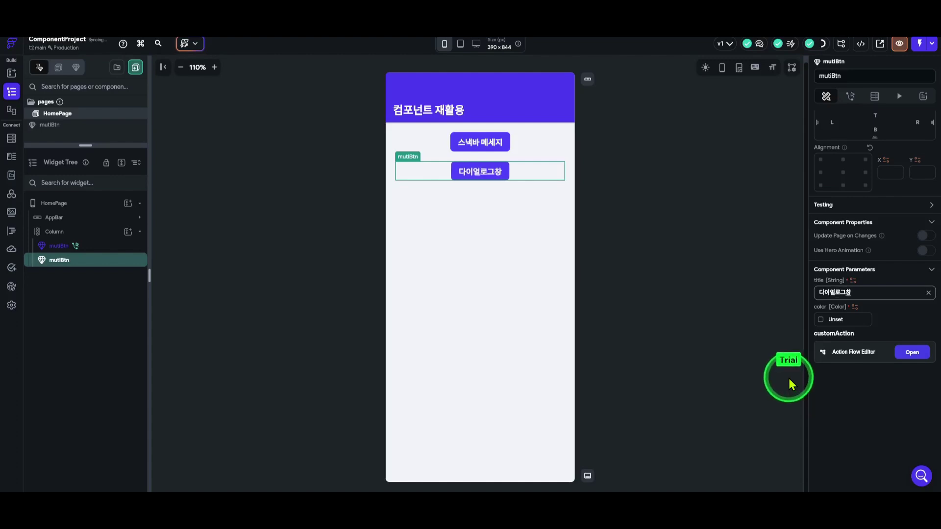
left_click(821, 321)
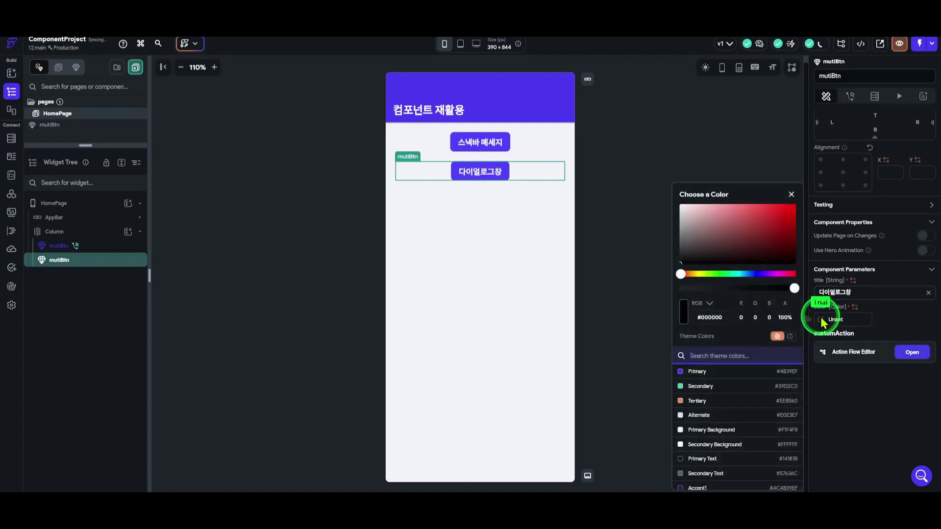
scroll(761, 382, "down", 5)
left_click(714, 470)
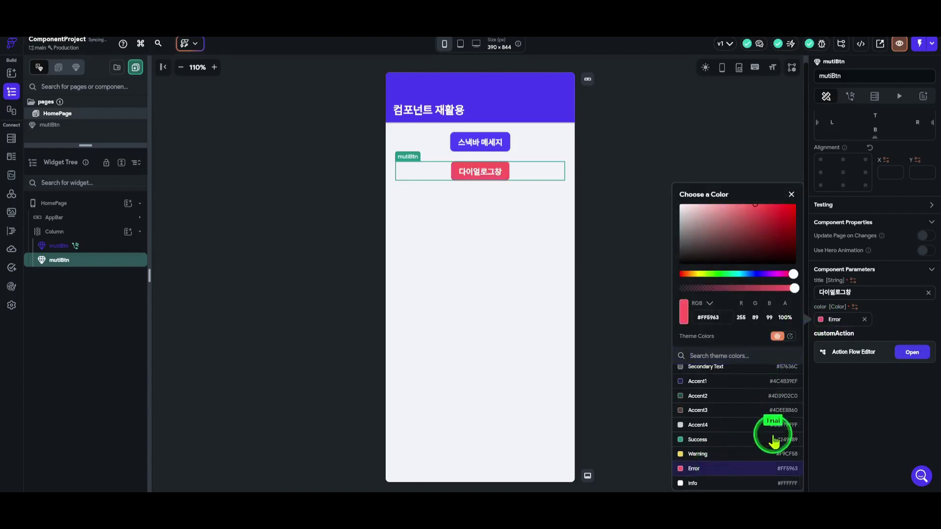
left_click(886, 377)
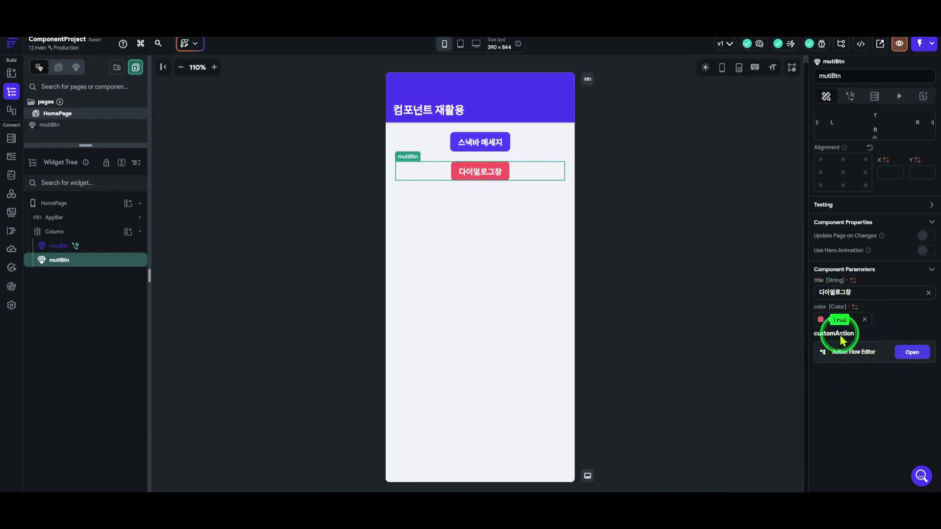
- Add an Alert Dialog action of type Confirm Dialog to the second mutiBtn's customAction callback
left_click(913, 353)
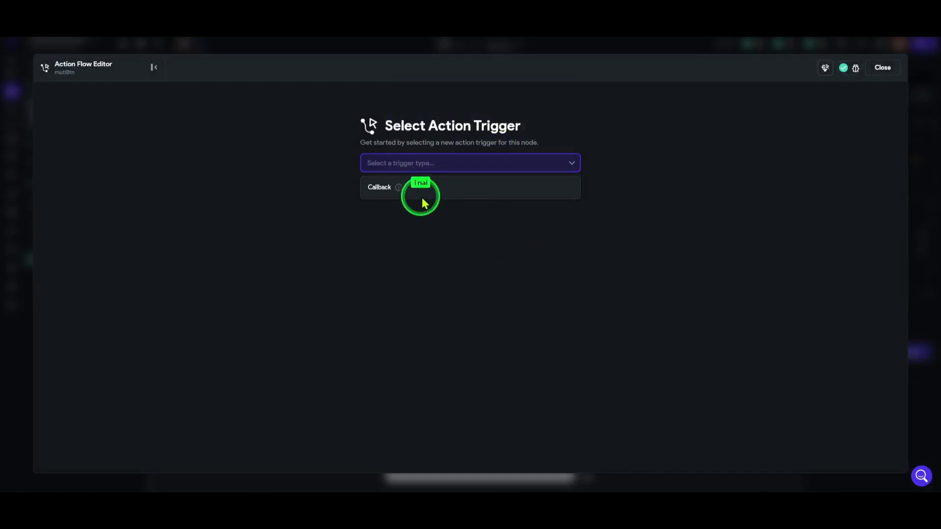
left_click(375, 189)
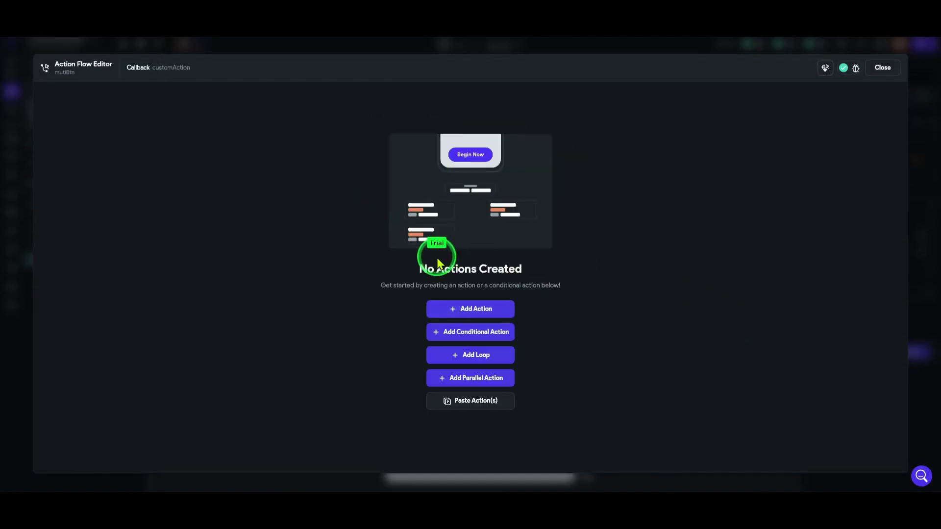
left_click(488, 310)
left_click(816, 158)
type("dialo")
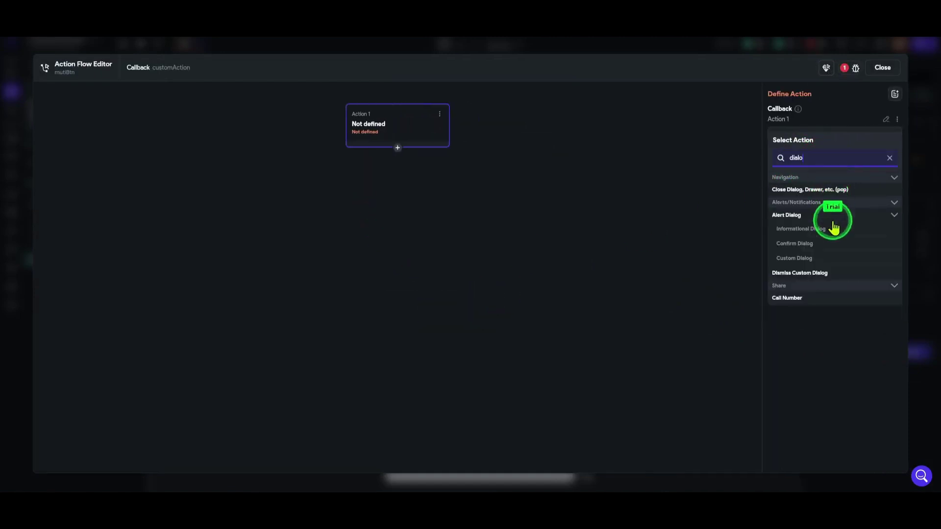
left_click(793, 247)
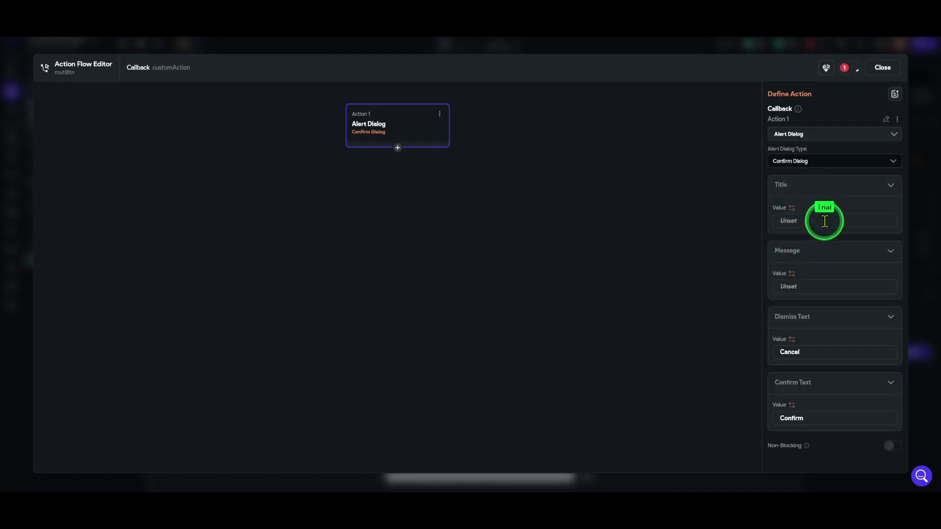
- Change the alert to an Informational Dialog titled "다이얼로그창" with message "컴포넌트 재활용 테스트입니다." and close the action flow editor
type("e")
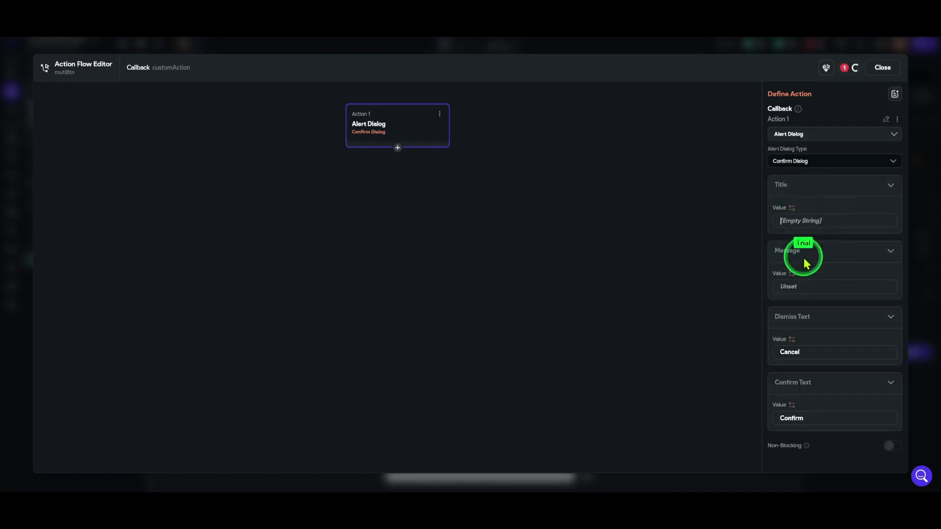
left_click(853, 160)
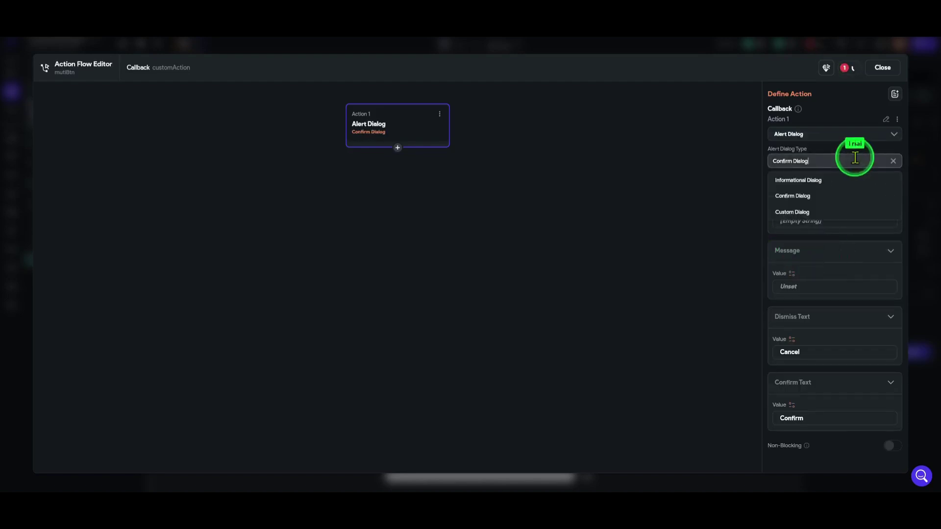
left_click(805, 182)
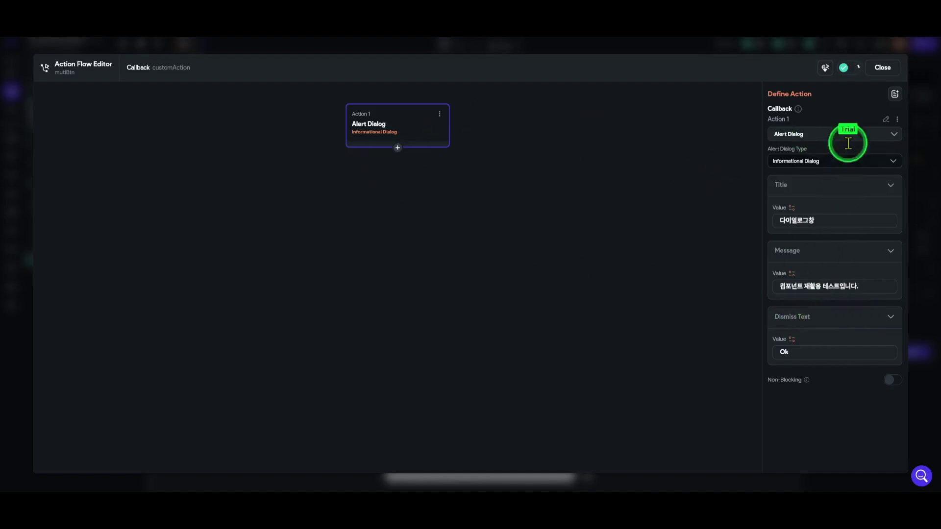
left_click(892, 77)
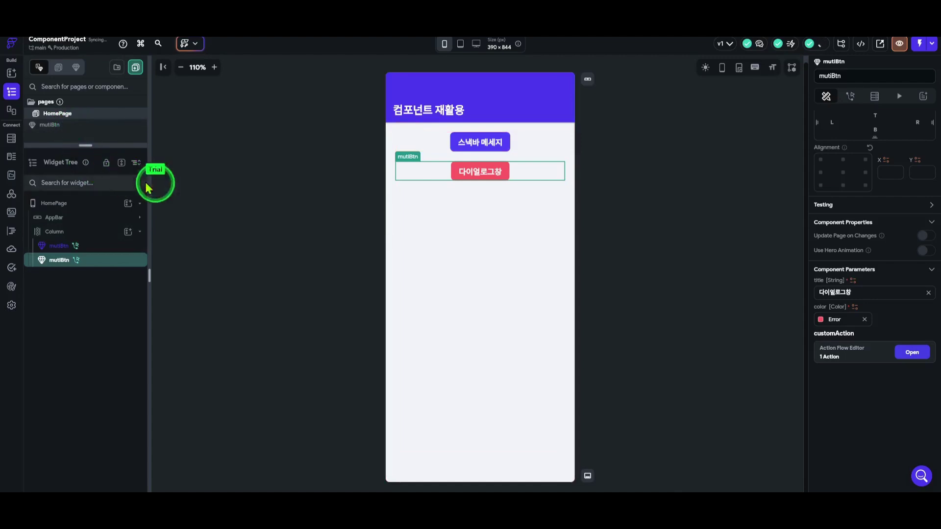
- Insert a third mutiBtn component into HomePage's column below the dialog button
left_click(479, 146)
left_click(486, 175)
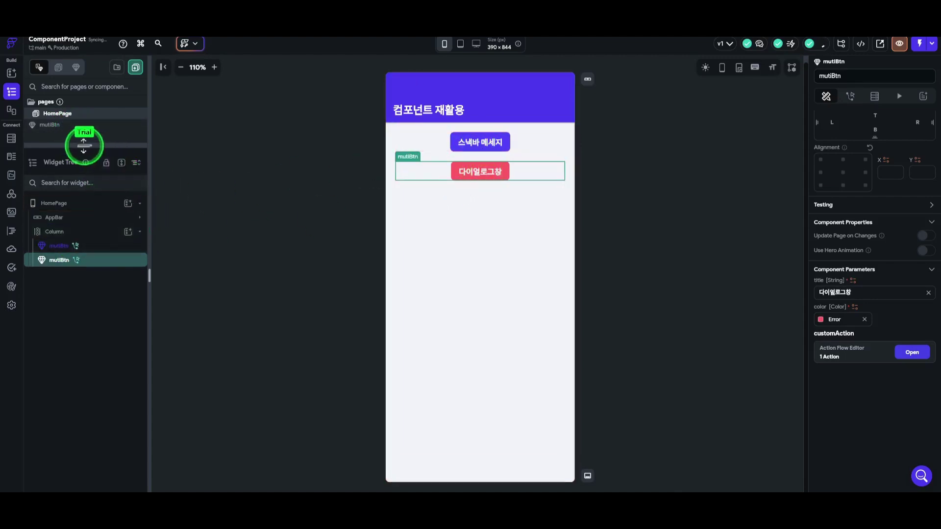
left_click(89, 240)
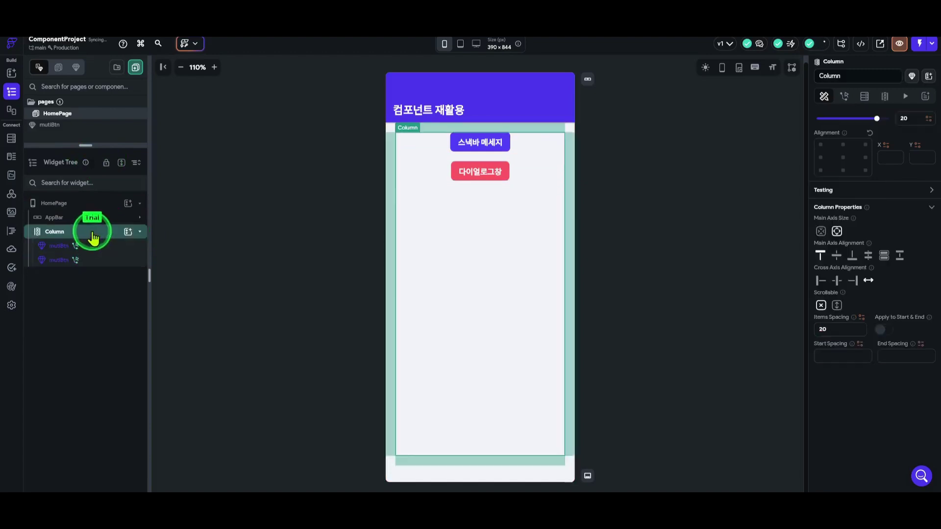
left_click(128, 232)
left_click(184, 215)
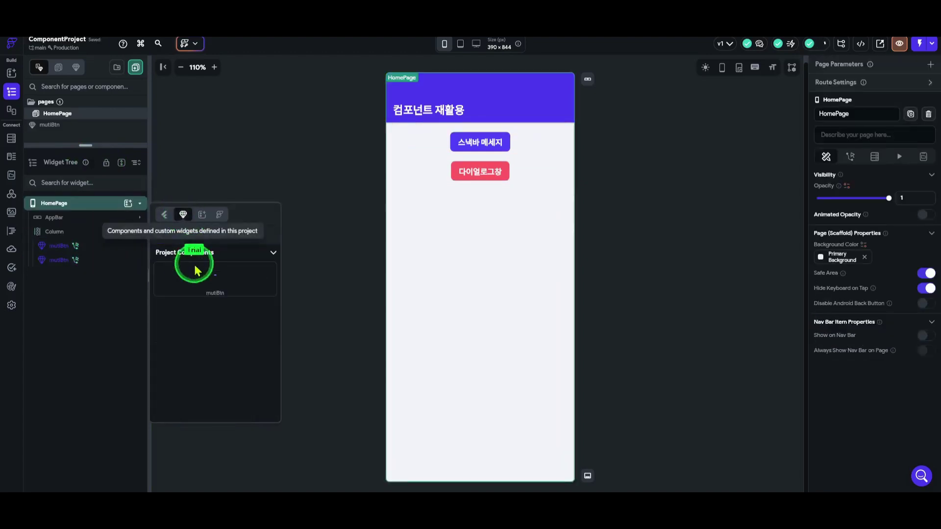
left_click(240, 285)
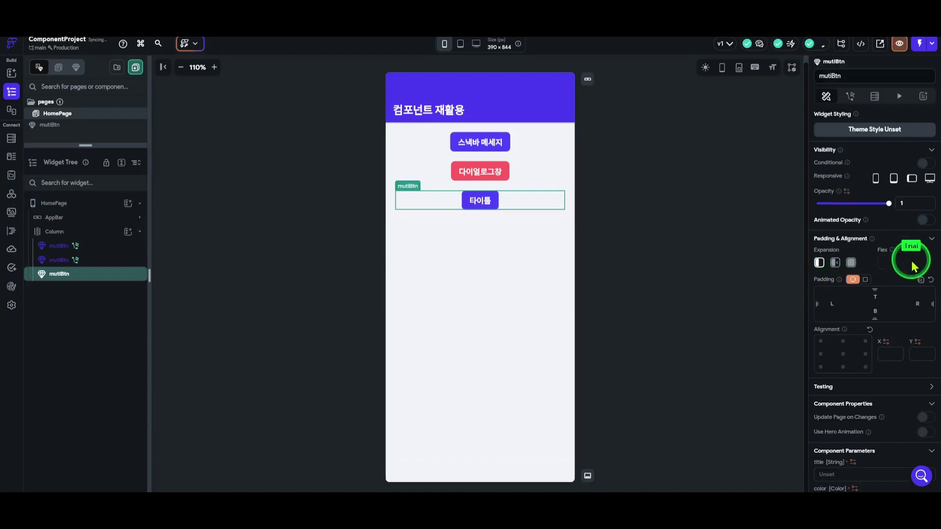
- Set the third mutiBtn's title parameter to "날짜선택기" and its color parameter to the Success theme color
scroll(912, 260, "down", 2)
scroll(889, 276, "down", 1)
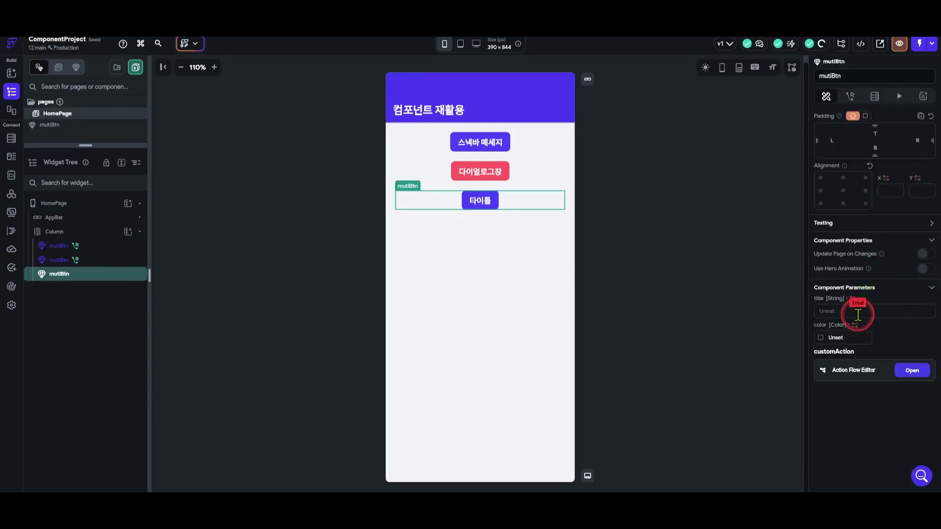
left_click(881, 312)
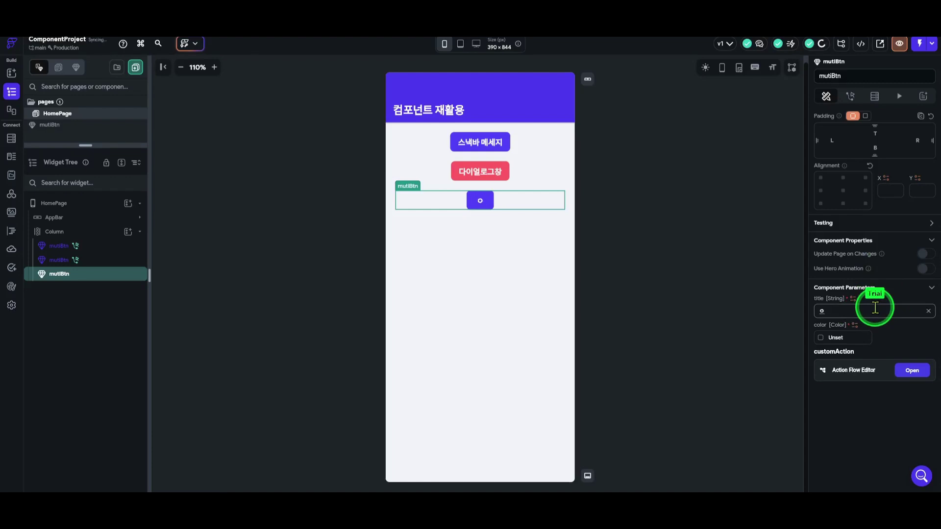
type("날짜선택ㄱ")
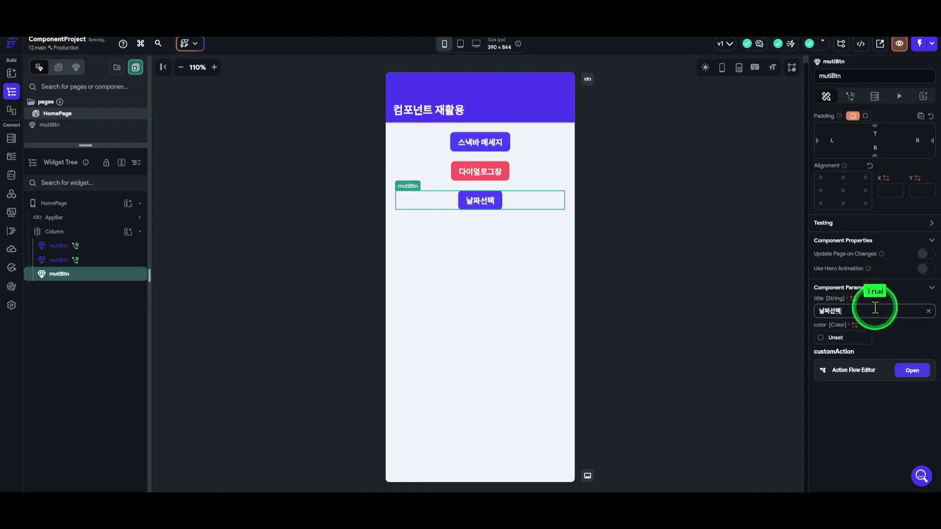
left_click(820, 338)
left_click(699, 440)
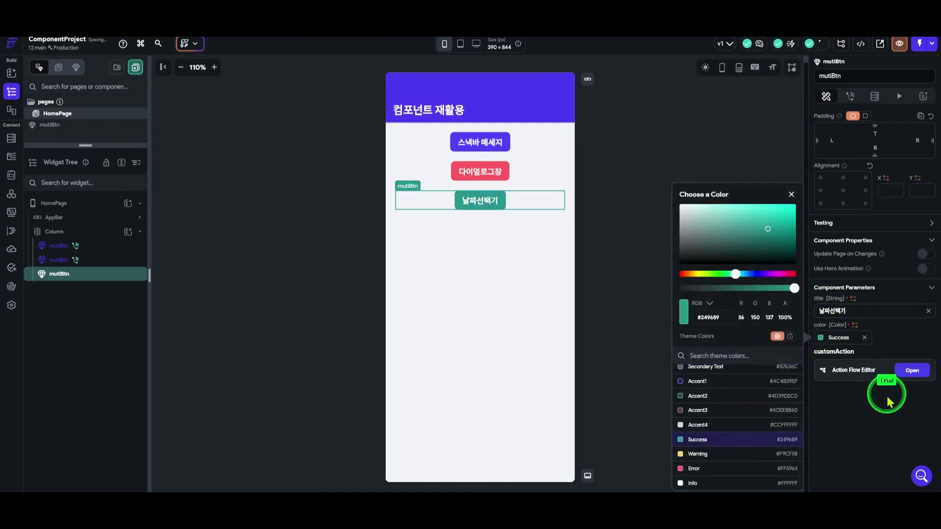
left_click(909, 410)
- Add a Date/Time Picker action to the third mutiBtn's customAction callback and close the action flow editor
left_click(912, 371)
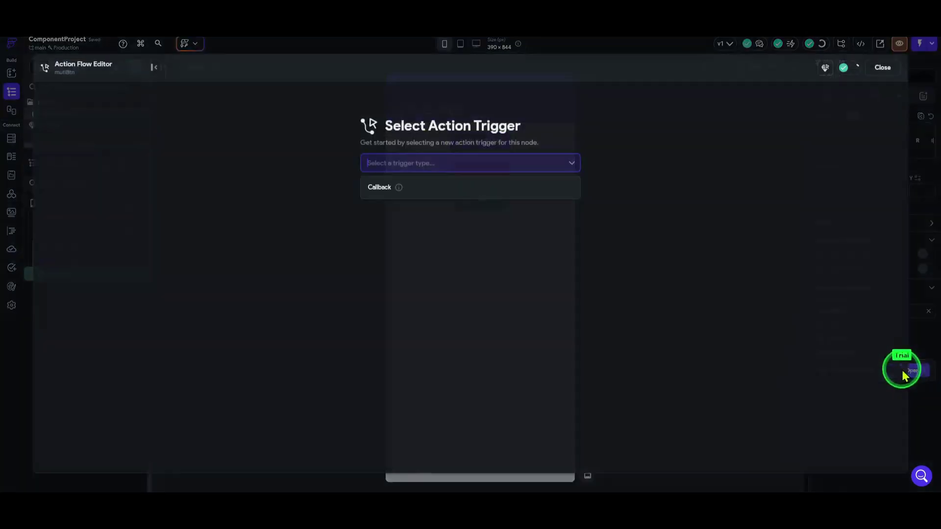
left_click(382, 196)
left_click(490, 310)
left_click(817, 158)
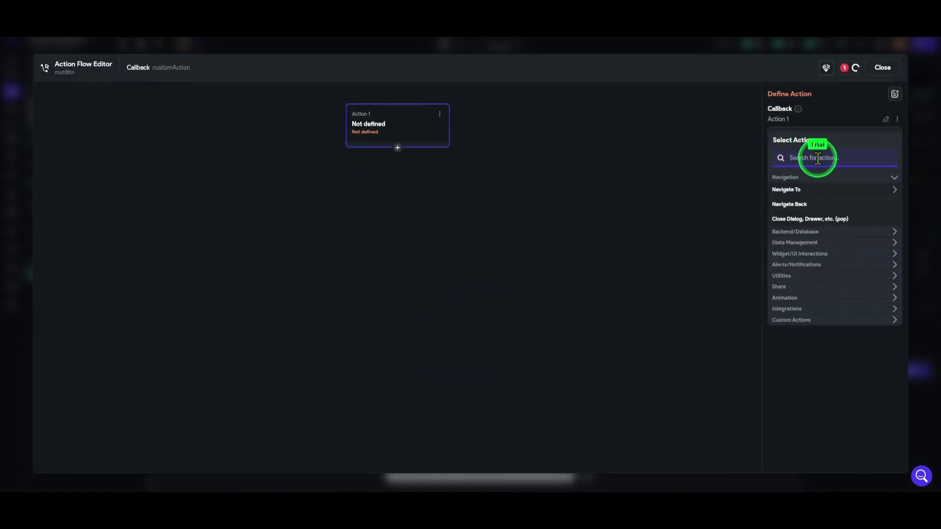
type("da")
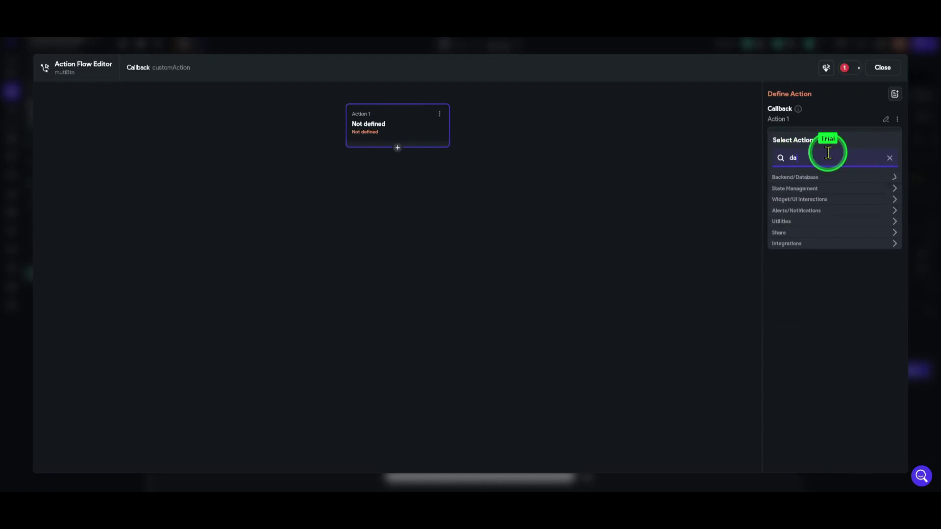
type("te")
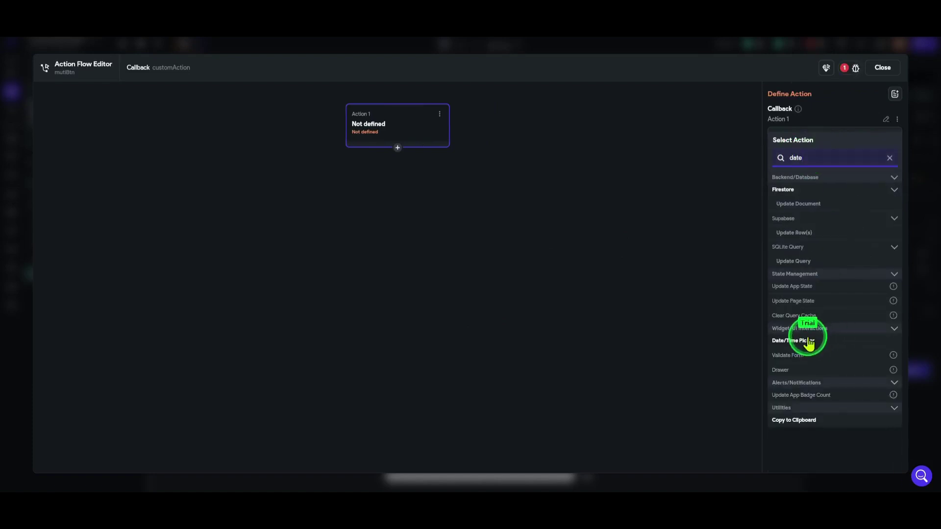
left_click(804, 341)
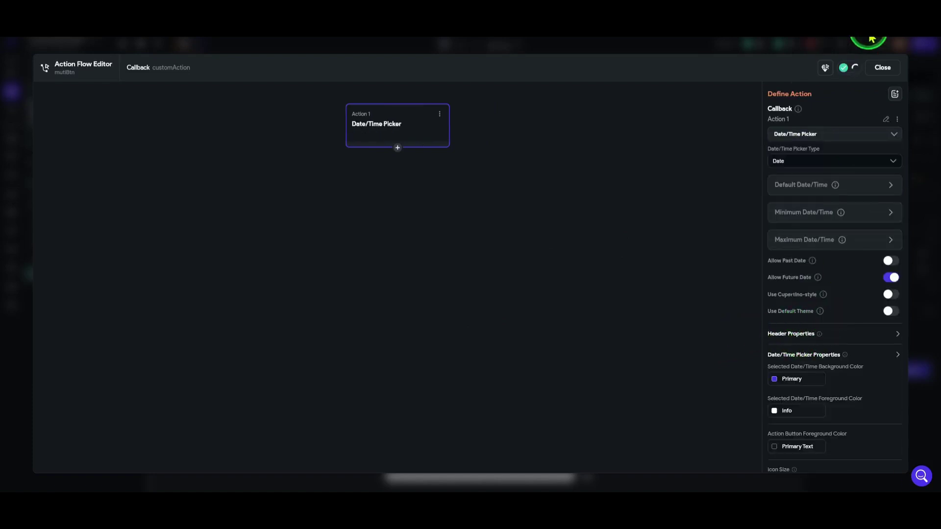
left_click(882, 68)
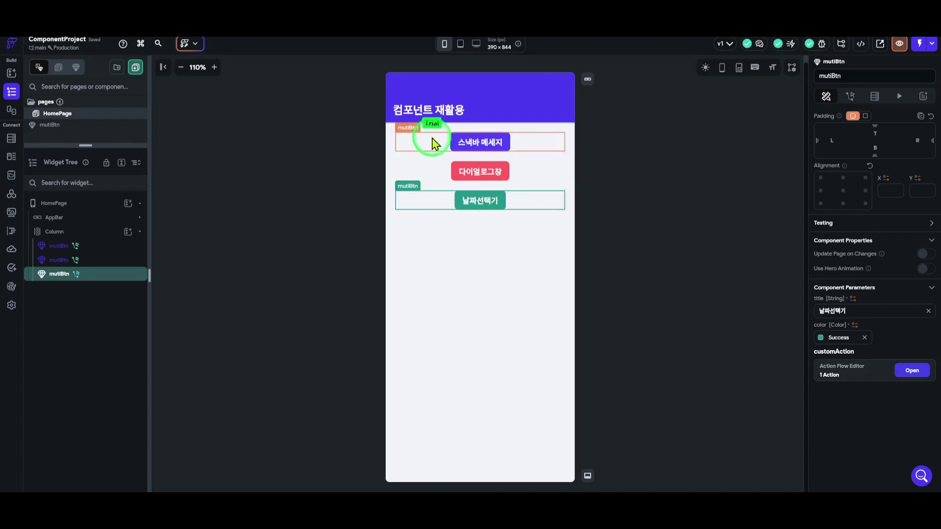
- Review the component parameters of the individual mutiBtn instances on HomePage
left_click_drag(86, 146, 92, 186)
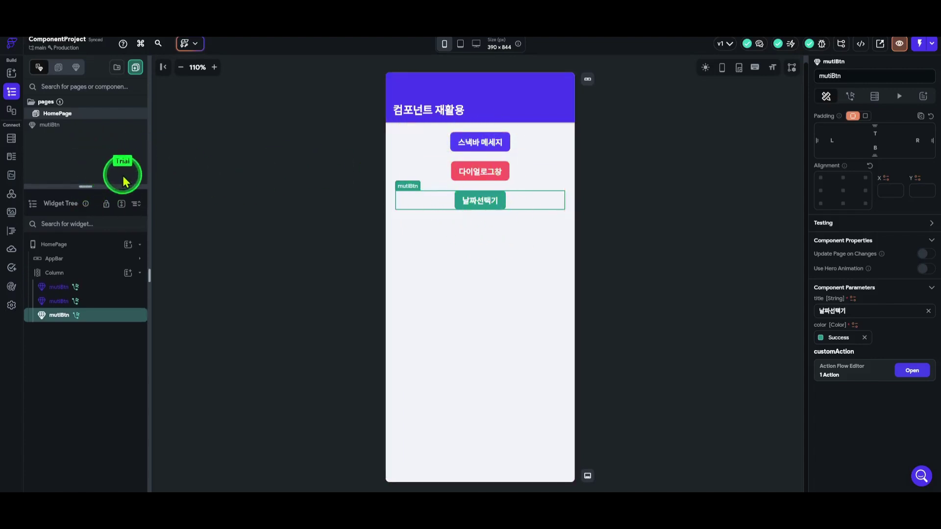
left_click(505, 143)
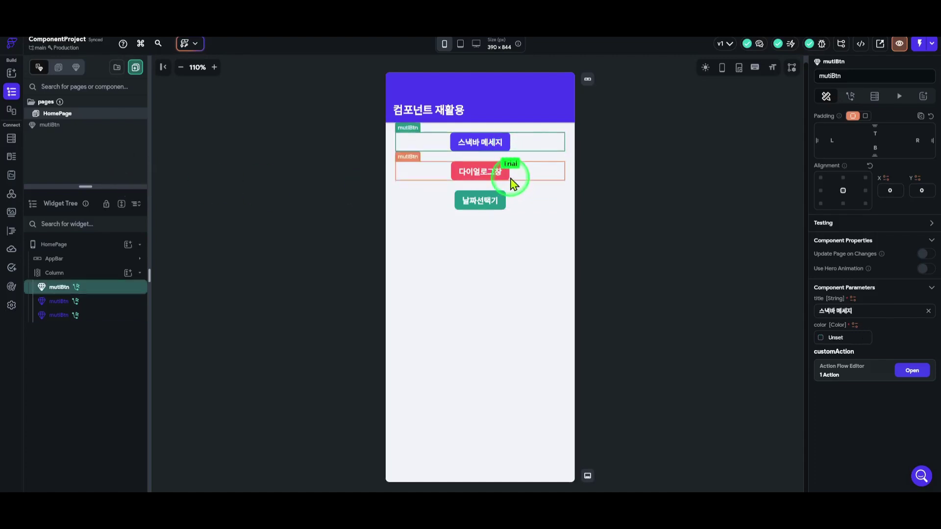
left_click(505, 171)
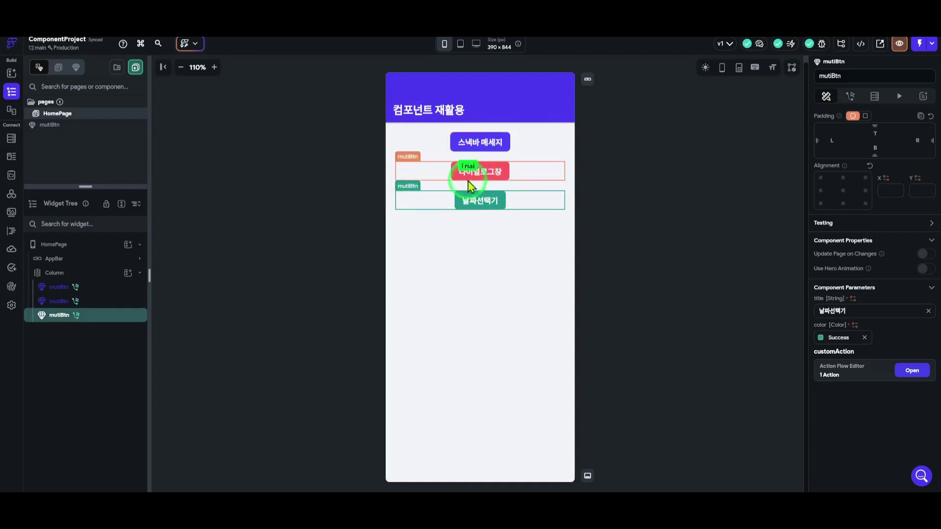
- Open the mutiBtn component and examine its button's title binding, style properties and customAction callback
left_click(84, 126)
left_click_drag(90, 186, 90, 164)
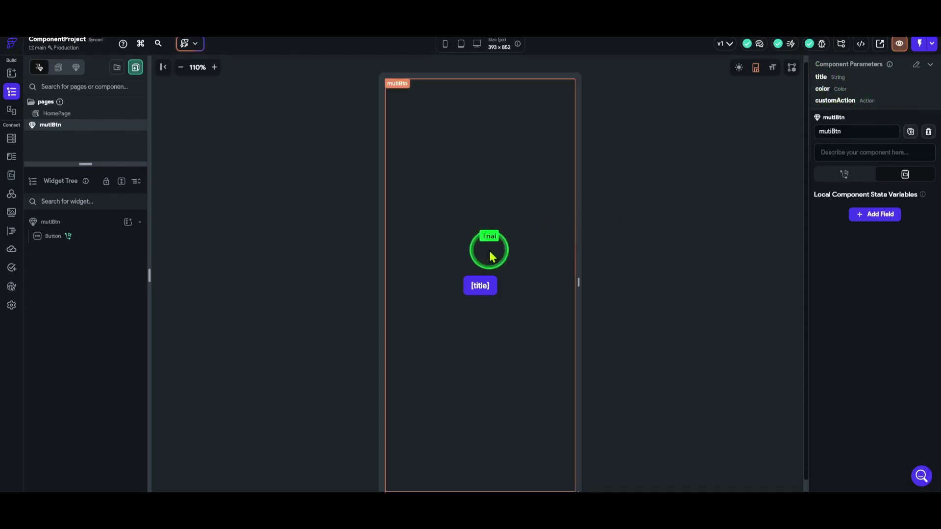
left_click(484, 286)
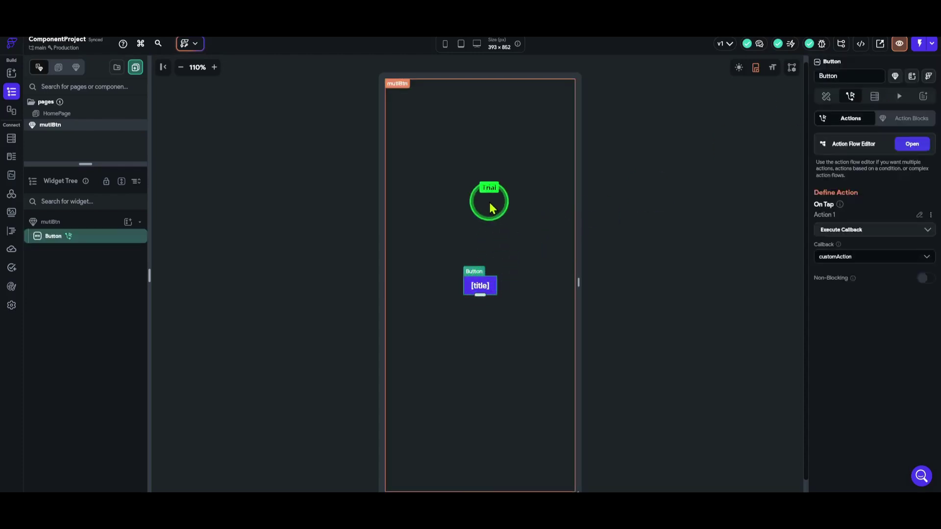
left_click(826, 96)
scroll(895, 254, "down", 3)
scroll(895, 254, "down", 1)
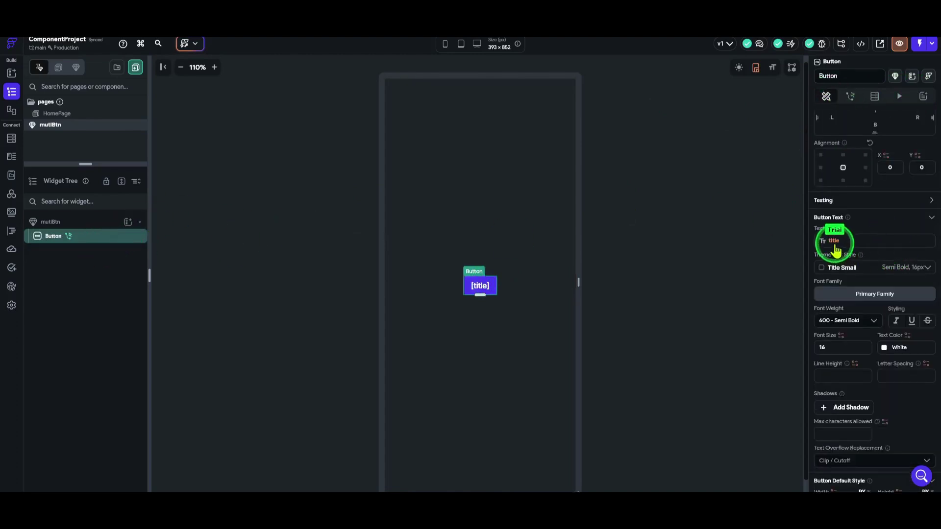
scroll(834, 250, "down", 3)
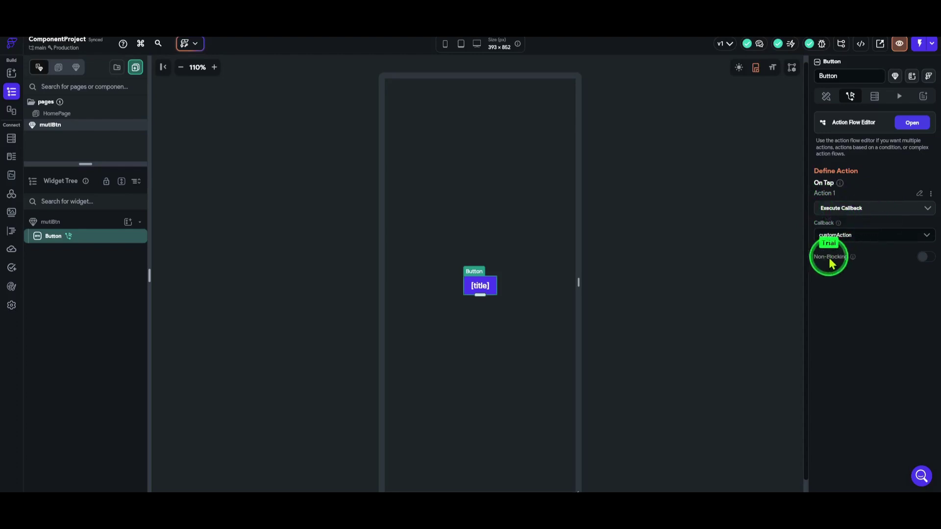
- Return to HomePage and compare the title, color and customAction parameters of the second and third mutiBtn instances
left_click(80, 115)
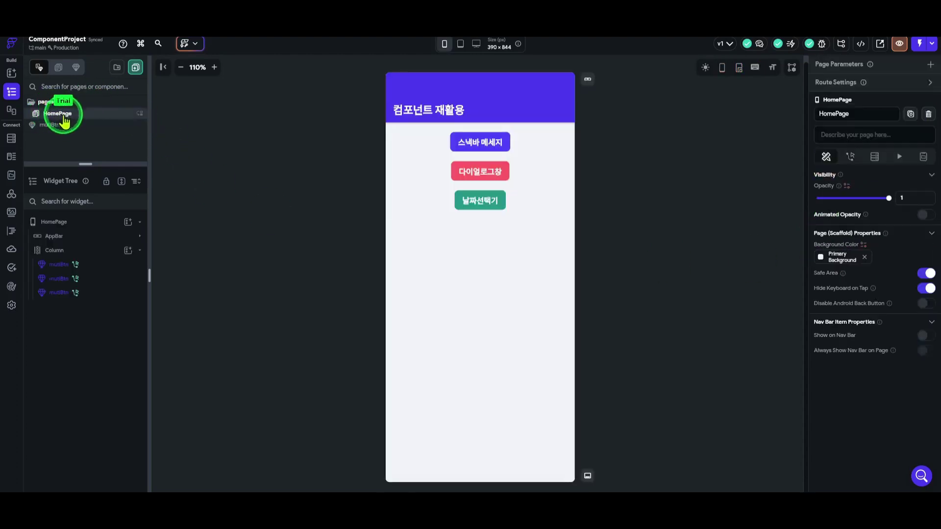
left_click(104, 283)
scroll(870, 387, "down", 4)
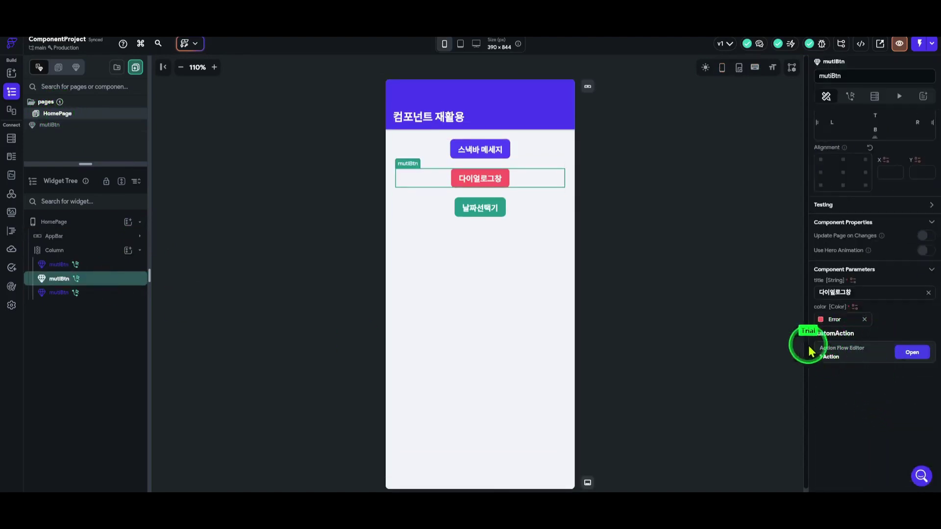
left_click(99, 293)
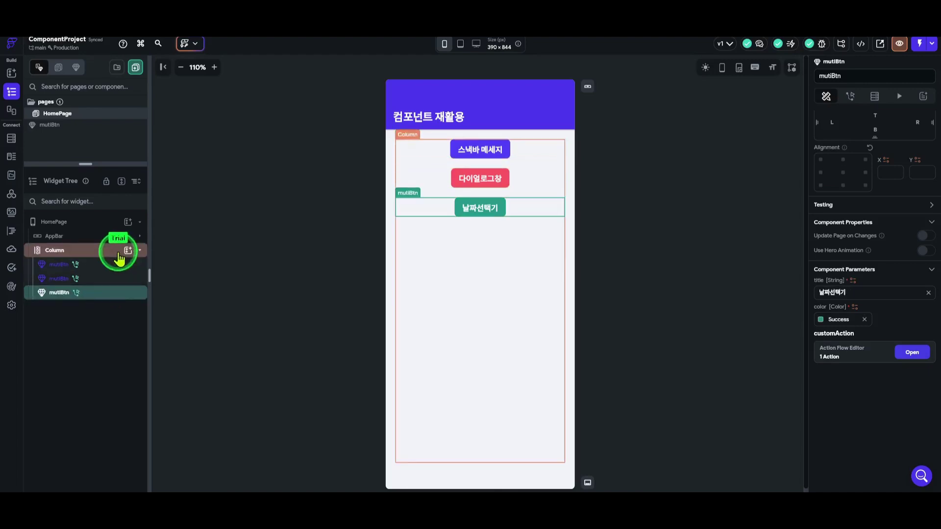
- Run the app in test mode and try the snack bar, dialog and date picker buttons, accepting both pop-ups
left_click(920, 49)
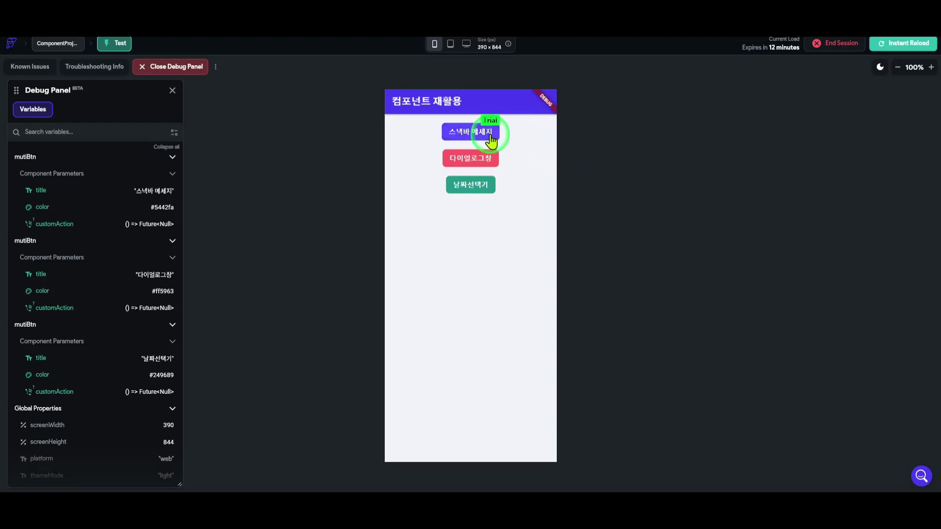
left_click(490, 140)
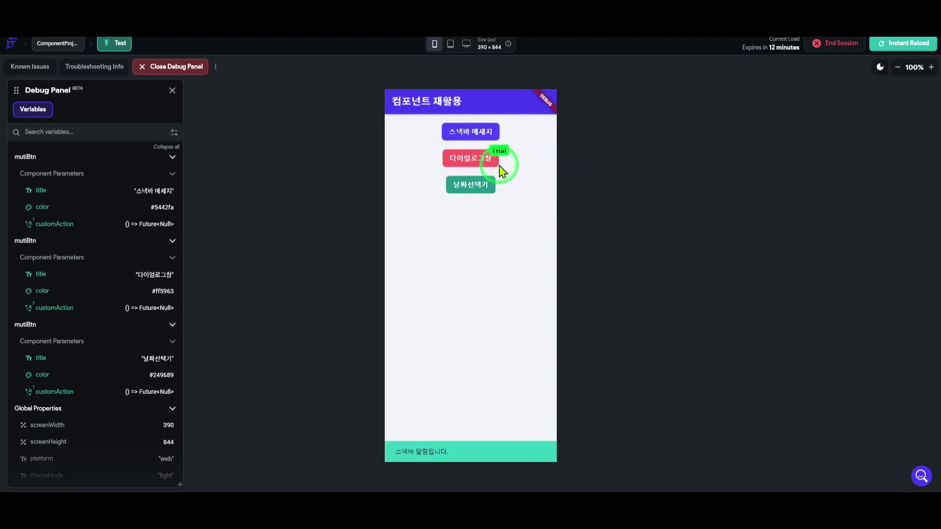
left_click(473, 162)
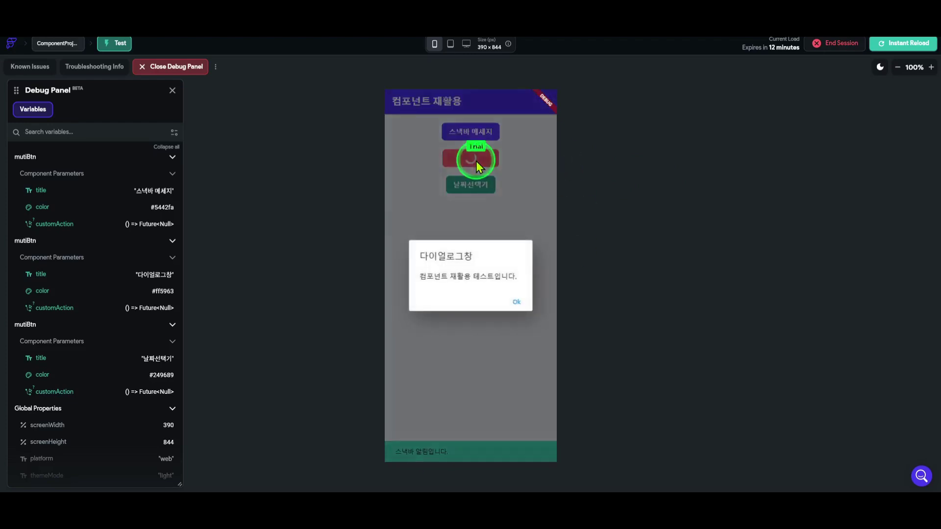
left_click(518, 302)
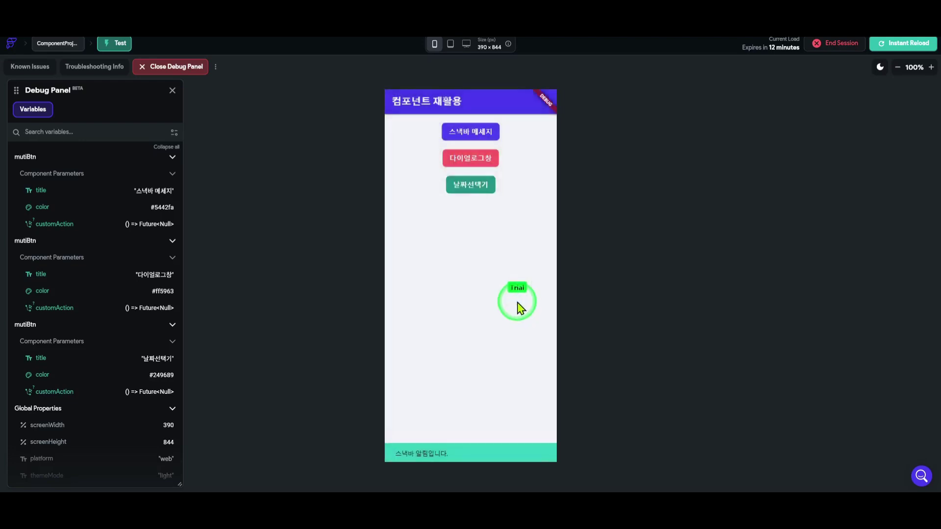
left_click(485, 192)
left_click(529, 379)
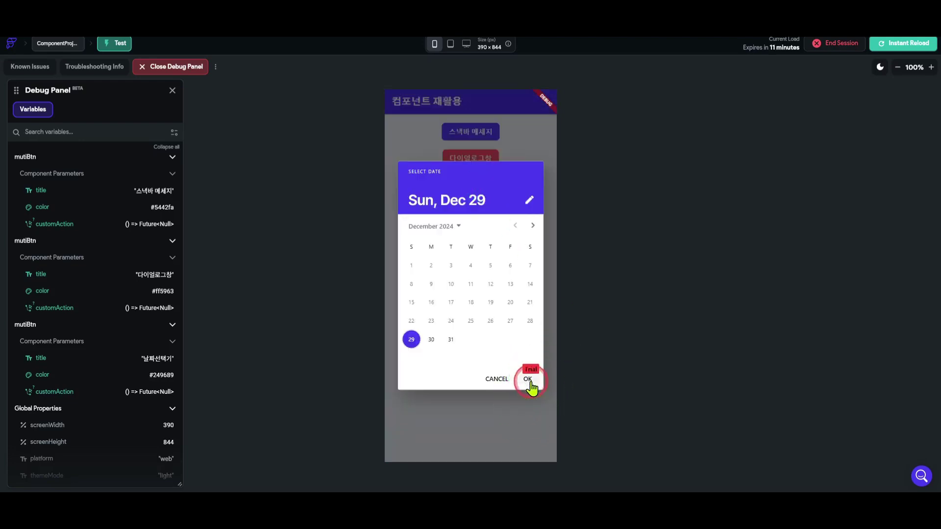